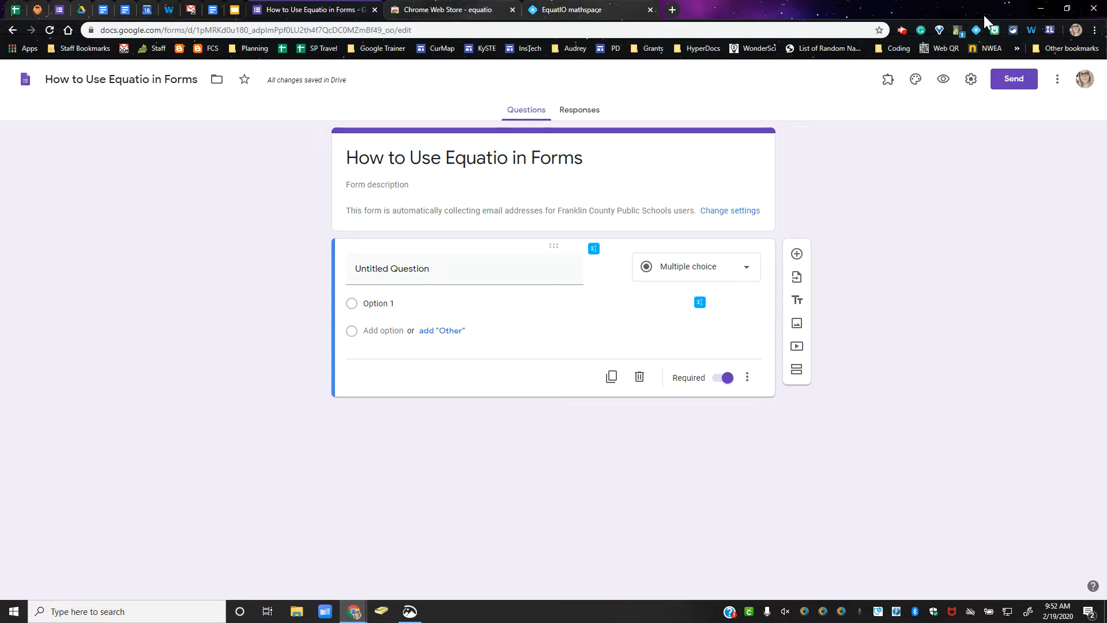
Step: View the EquatIO extension's search listing in the Chrome Web Store and return to the form
left_click(494, 10)
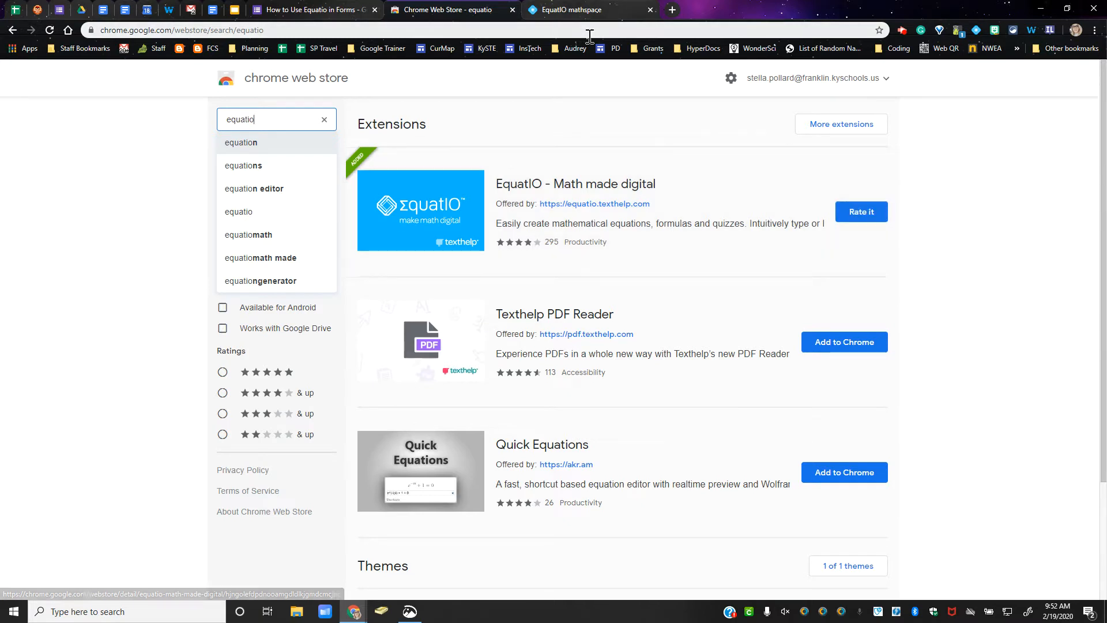
left_click(309, 8)
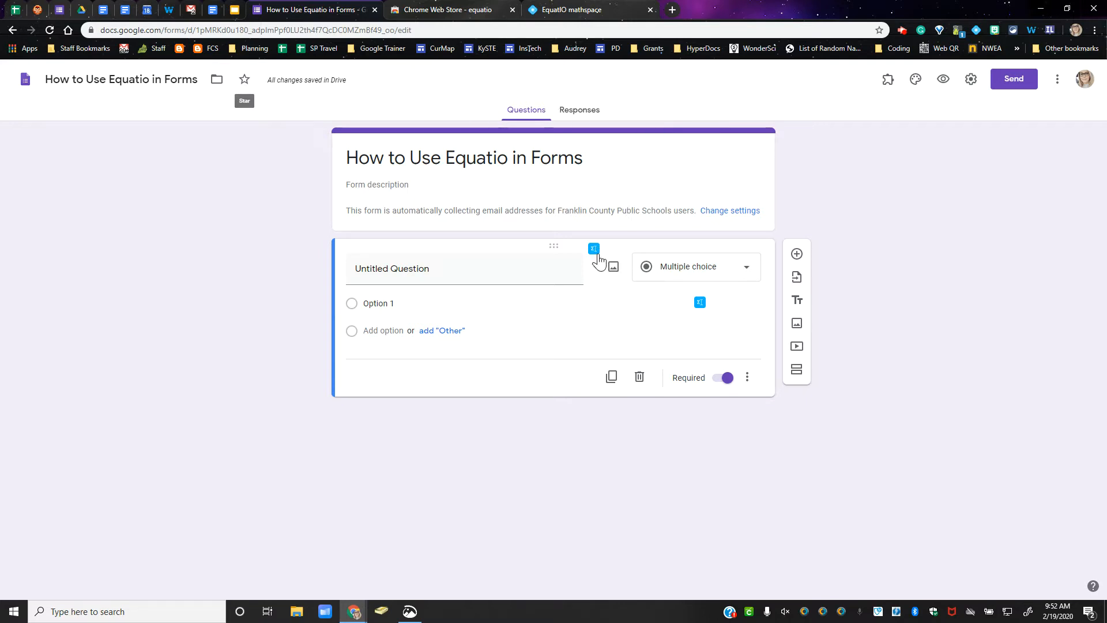
Step: Add a second question to the form and insert the equation 3/4 + 3x = 12 into the first question with EquatIO
left_click(797, 253)
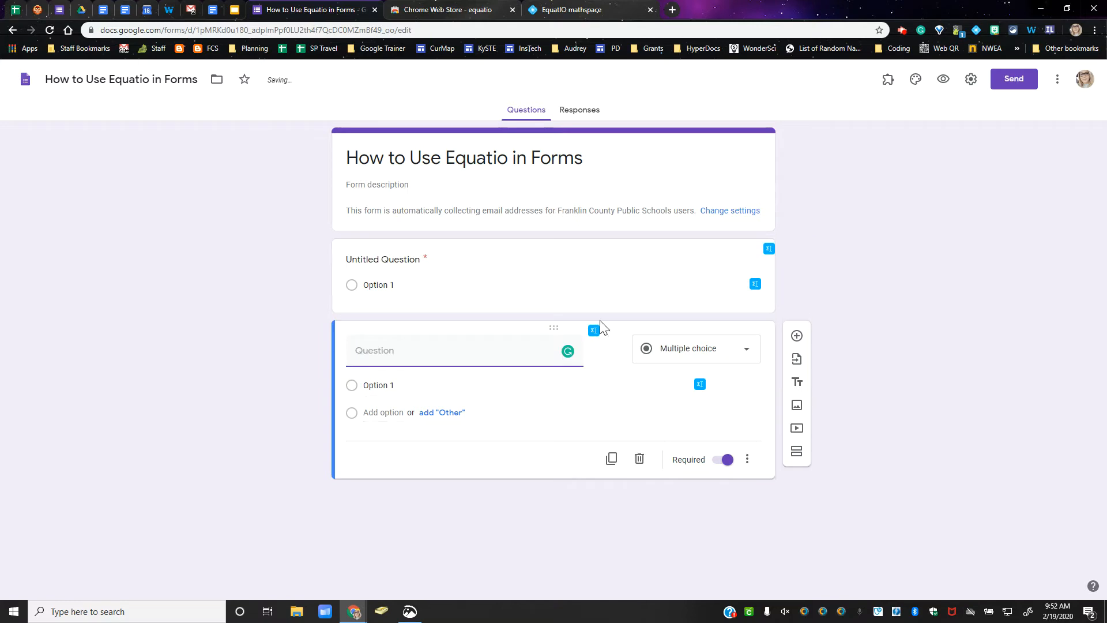
left_click(769, 254)
left_click(596, 254)
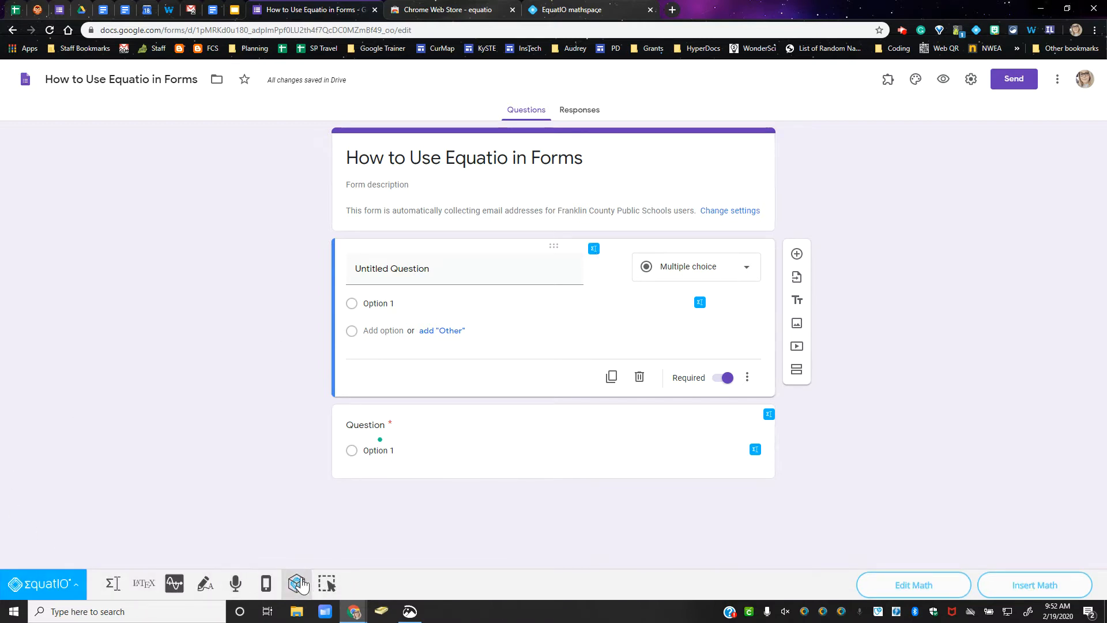
left_click(113, 583)
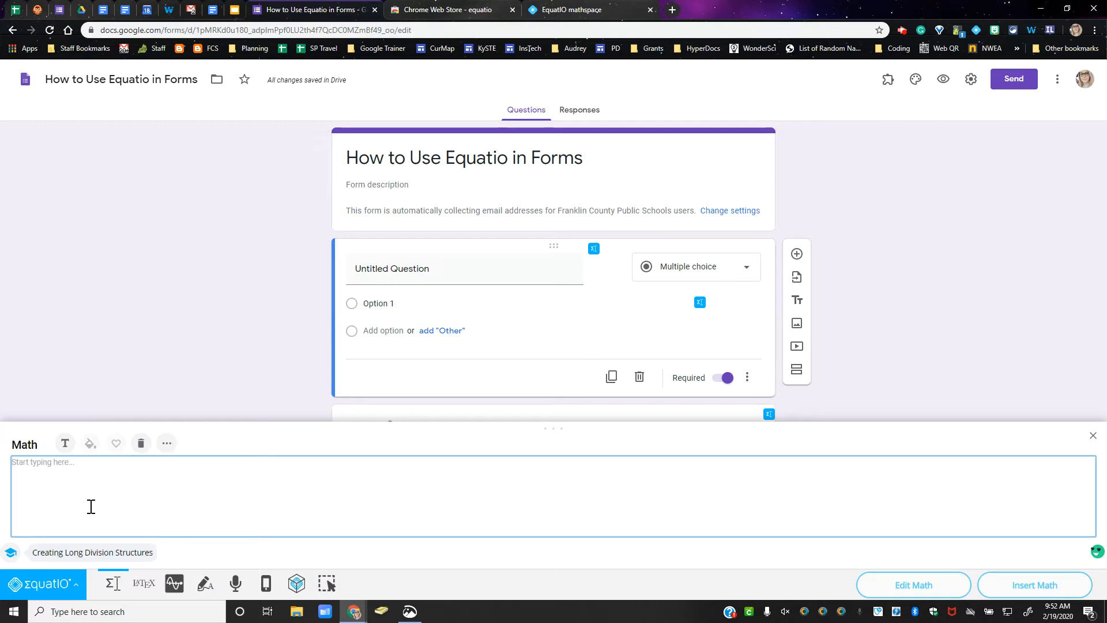
type("3/4 + 3x = 12")
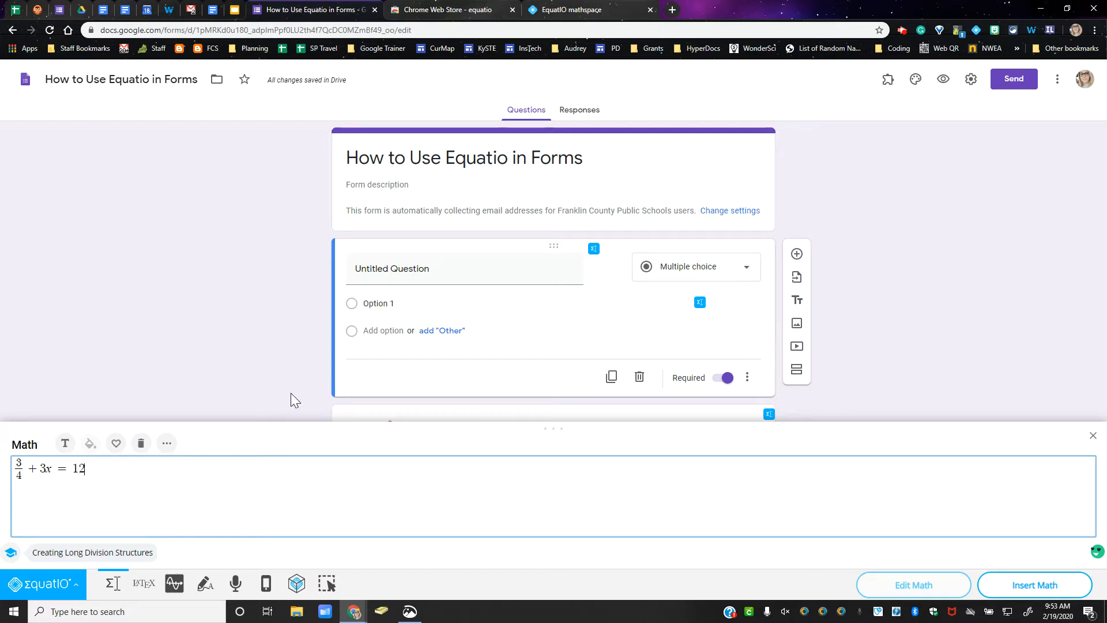
left_click(1030, 585)
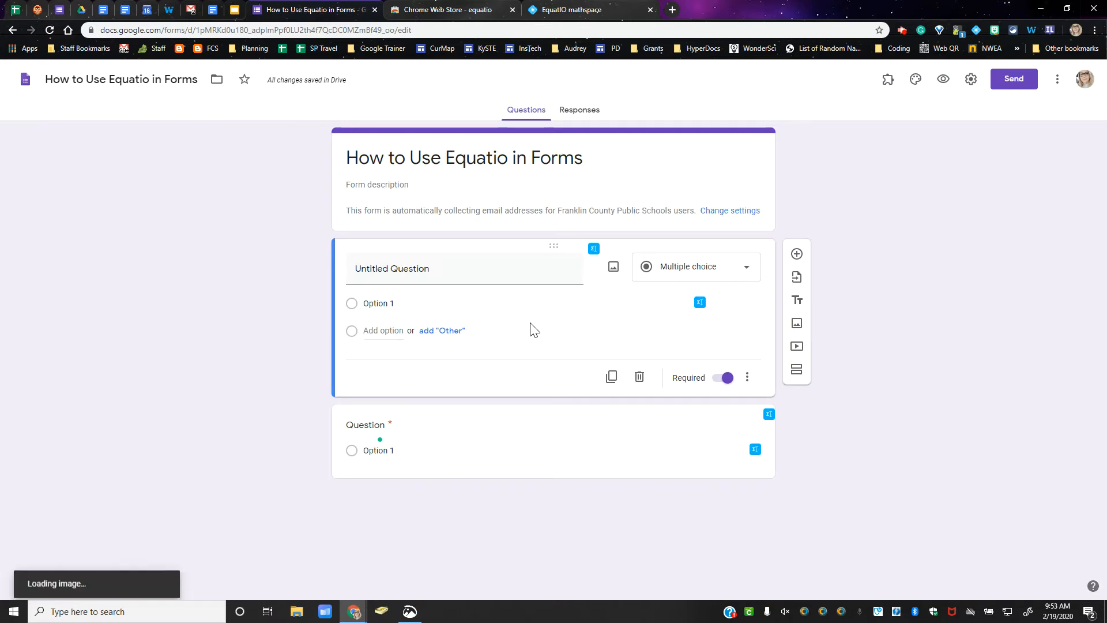
Step: Title the first question "Solve the equation:" and set its answer type to Short answer
left_click(431, 273)
type("Solve the equation:")
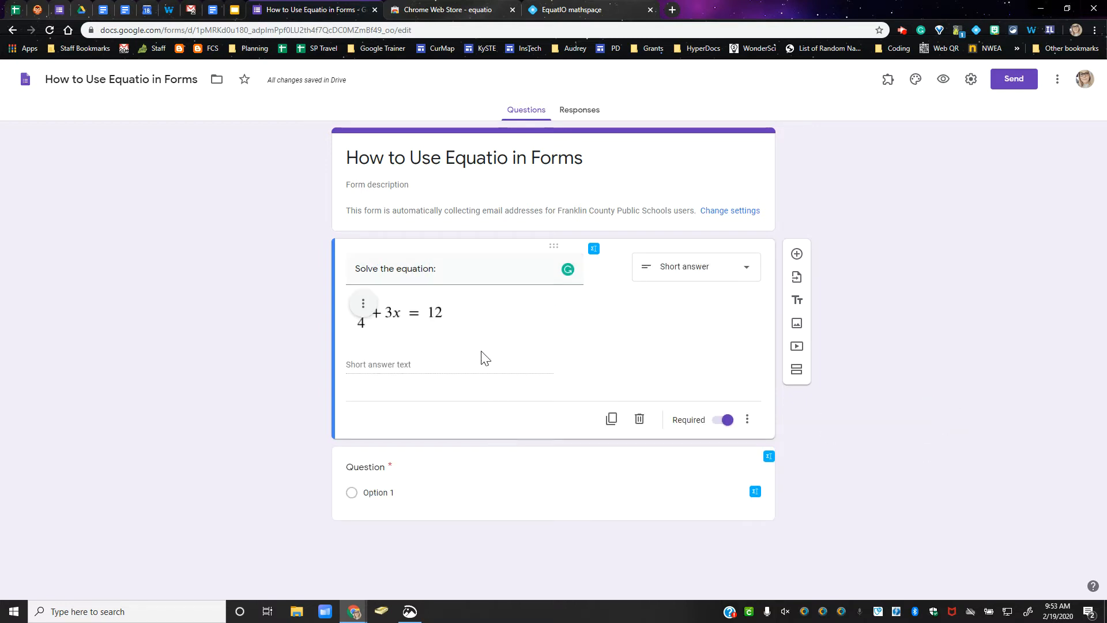
left_click(721, 281)
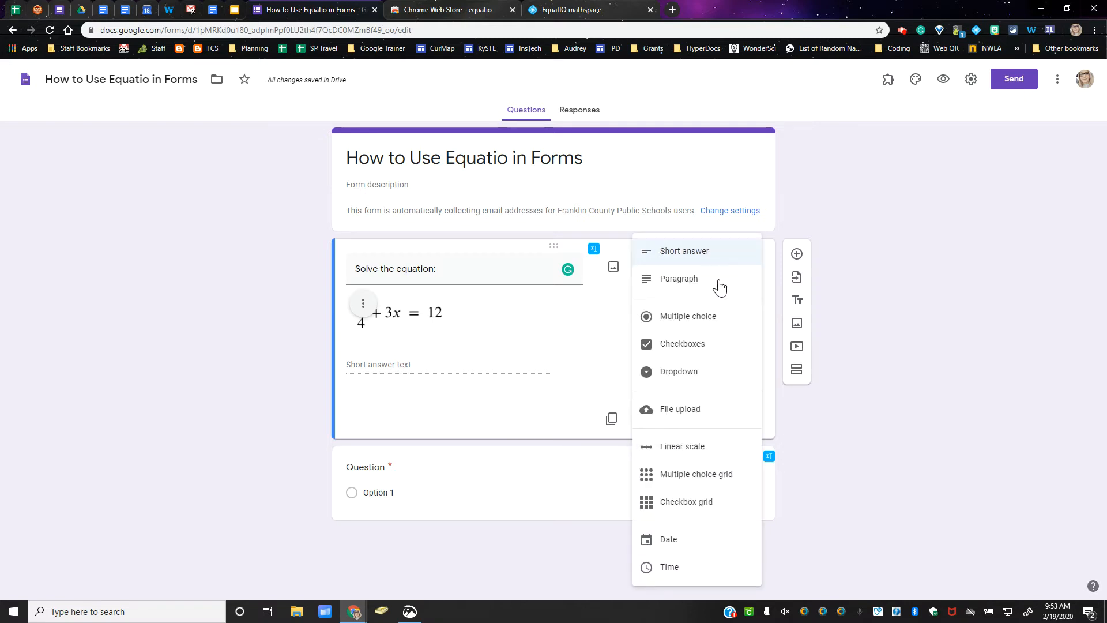
left_click(671, 250)
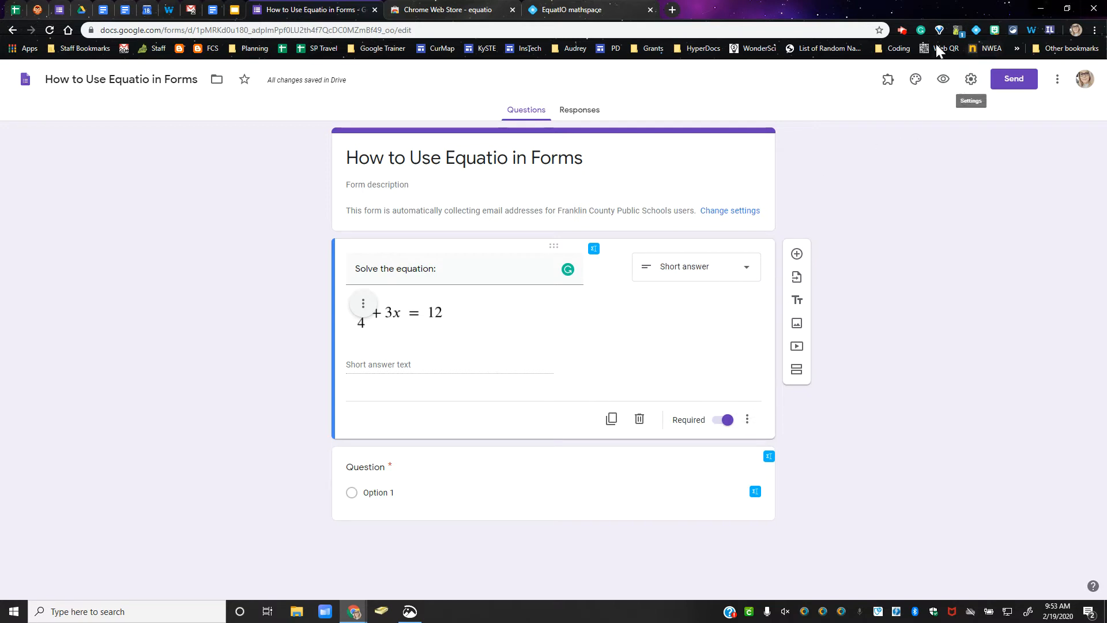
Step: Turn the form into a quiz in its settings and save the change
left_click(971, 81)
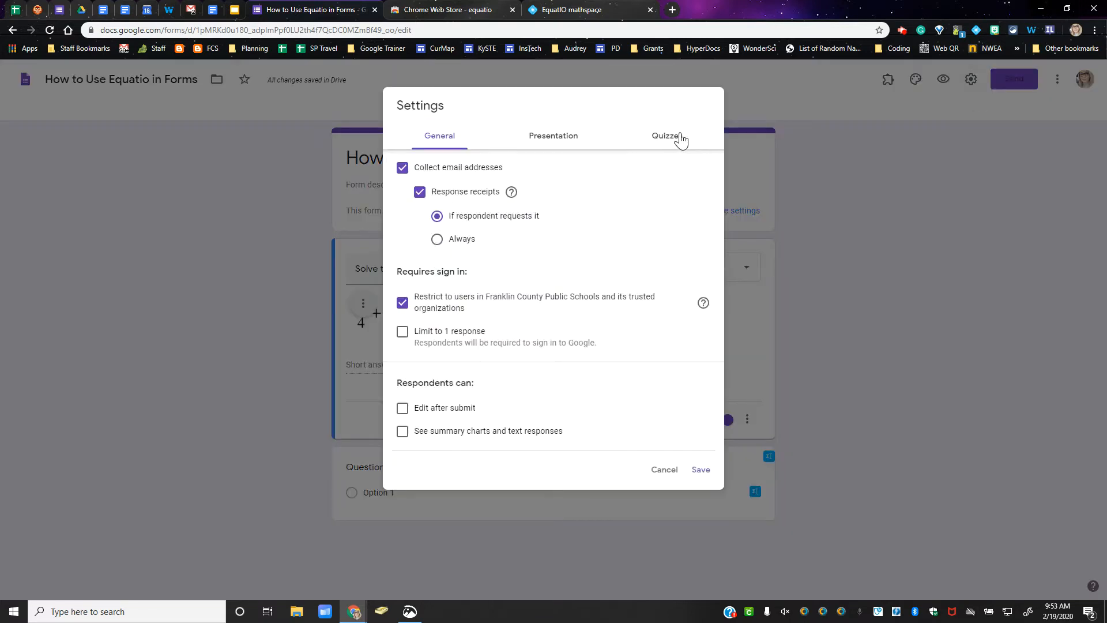
left_click(679, 140)
left_click(403, 169)
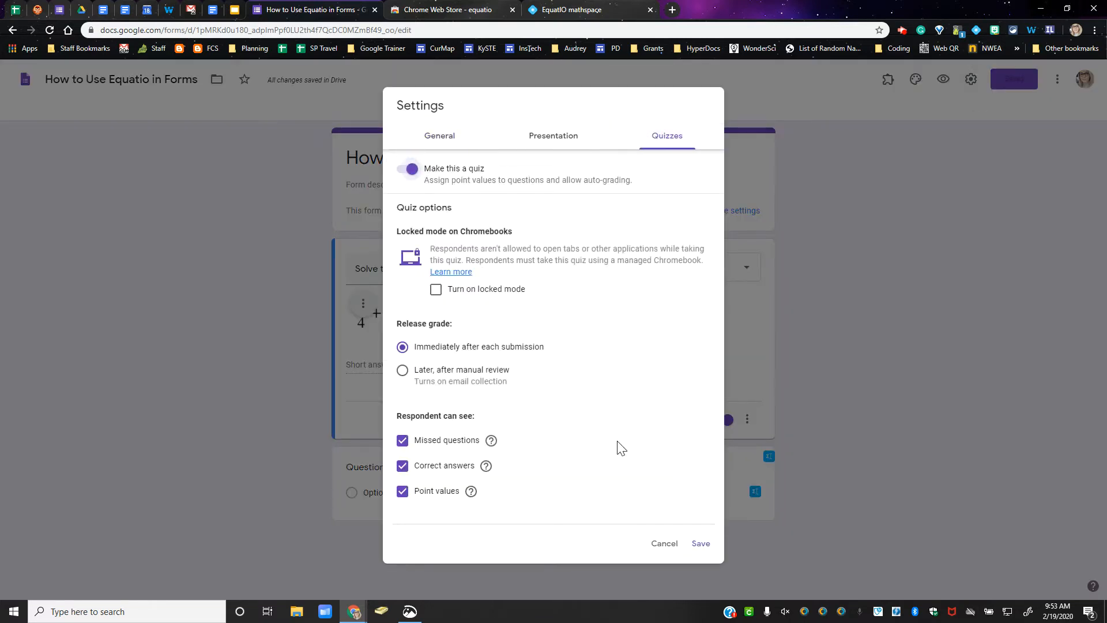
left_click(700, 543)
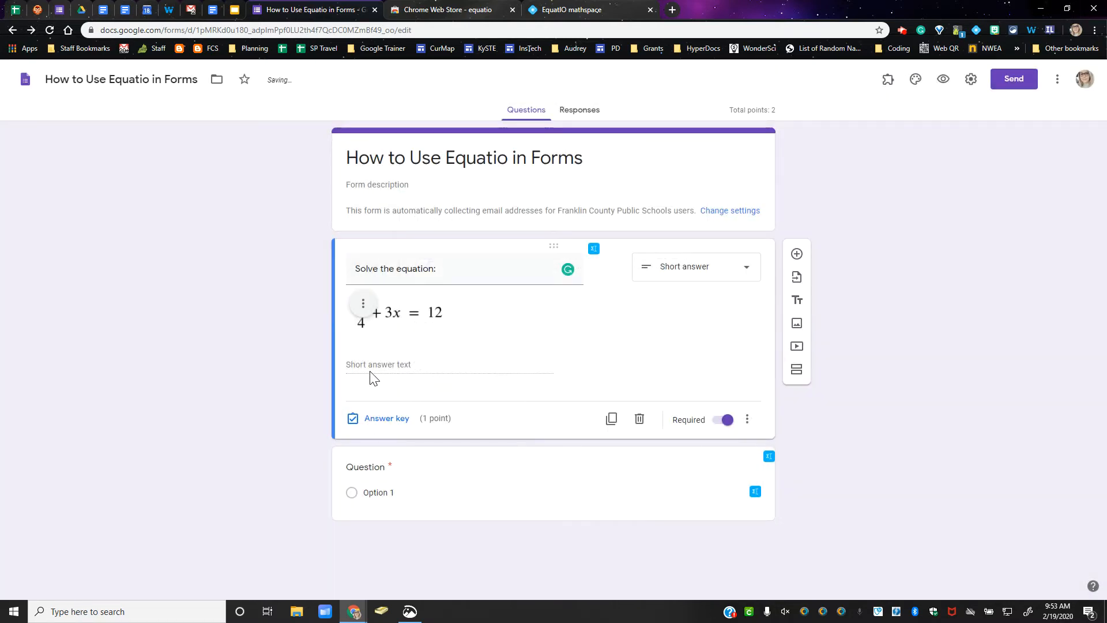
Step: Set 5.3 as the first question's correct answer in the answer key and mark all other answers incorrect
left_click(381, 419)
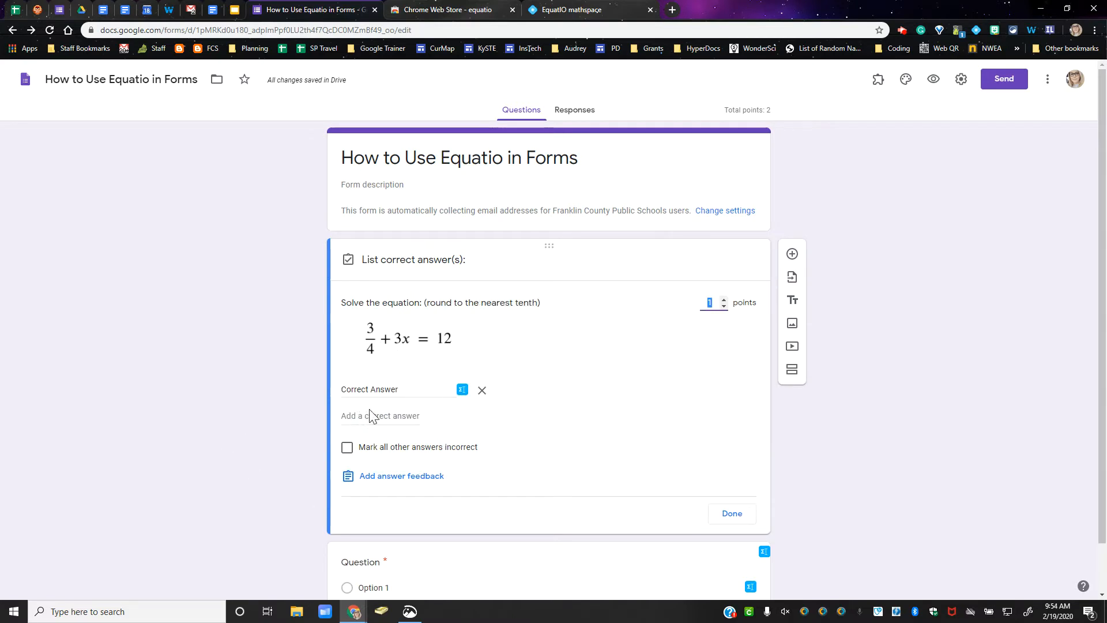
triple_click(386, 391)
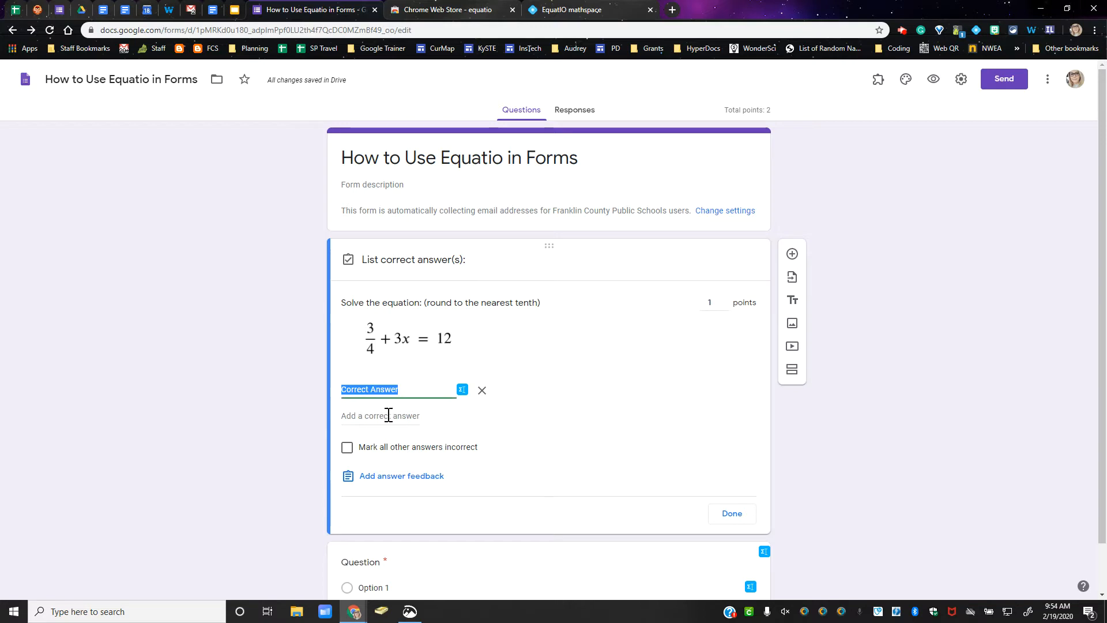
type("5.3")
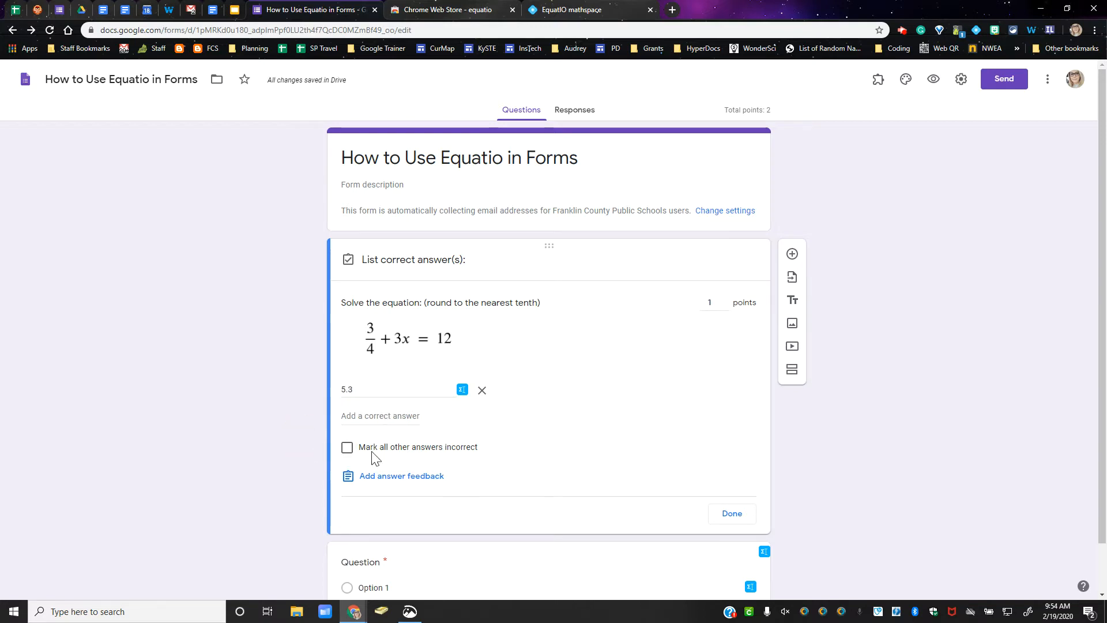
left_click(347, 448)
scroll(419, 477, "down", 1)
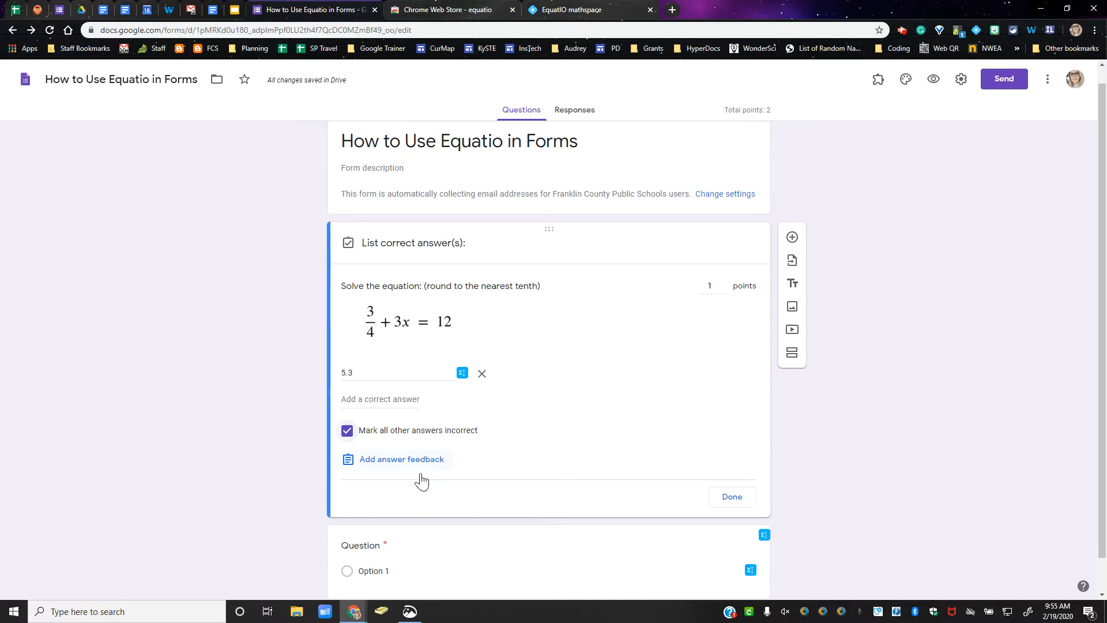
left_click(731, 460)
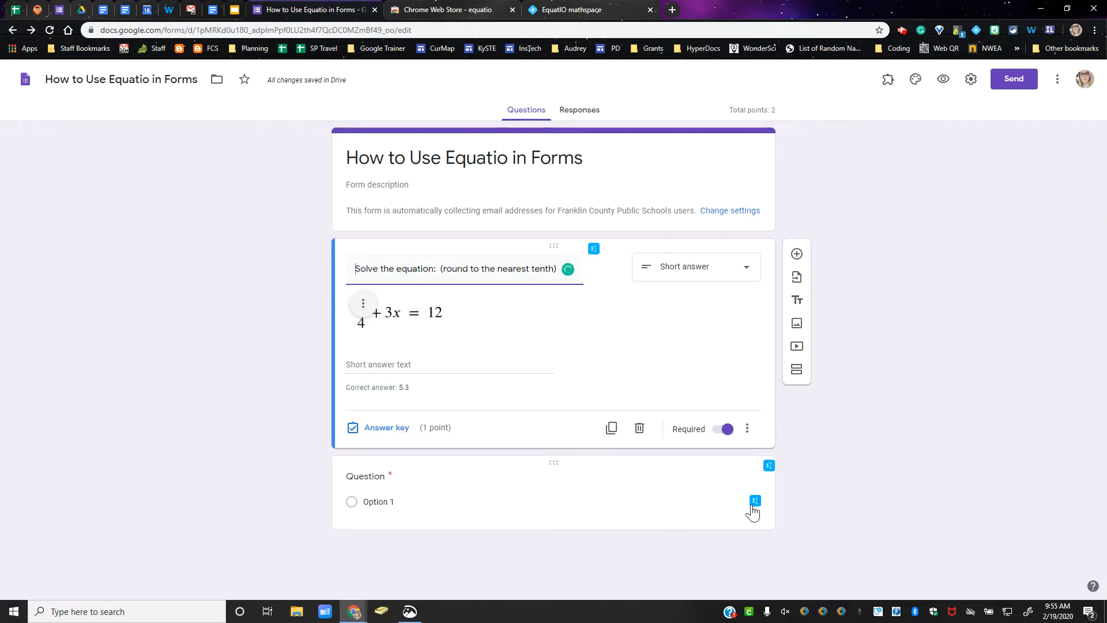
Step: Open the EquatIO math editor for the second question and clear the previous equation from it
left_click(395, 506)
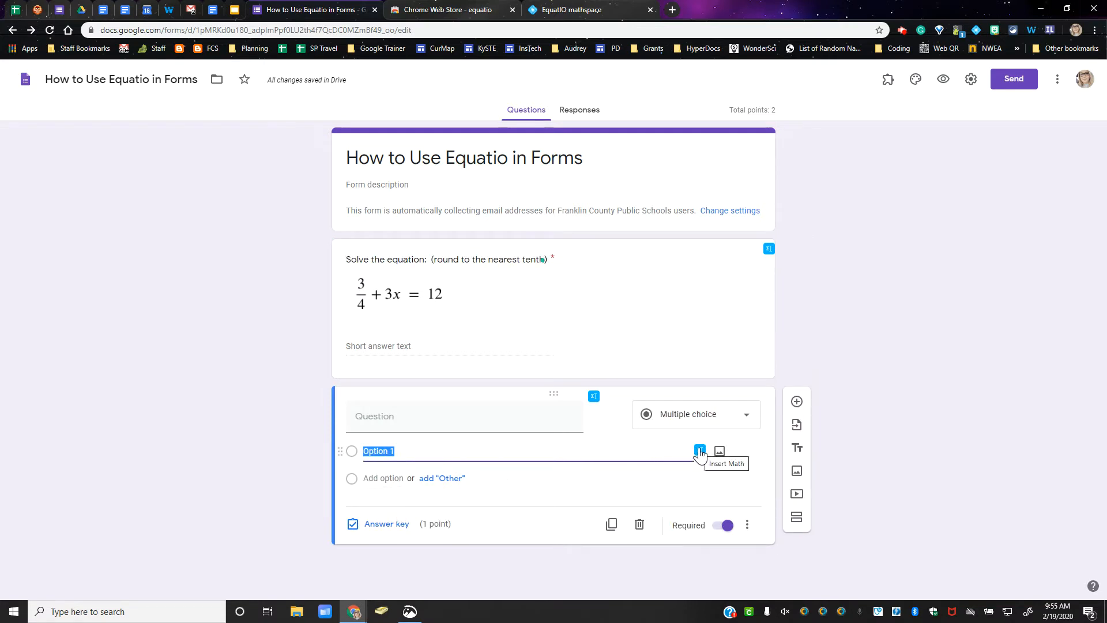
left_click(594, 398)
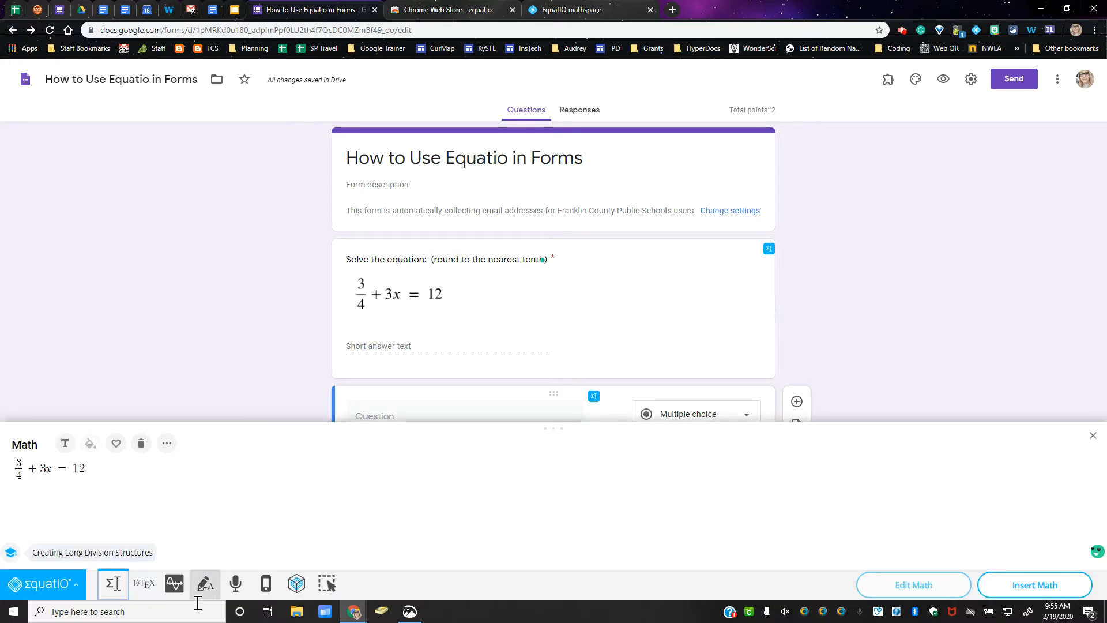
left_click(114, 584)
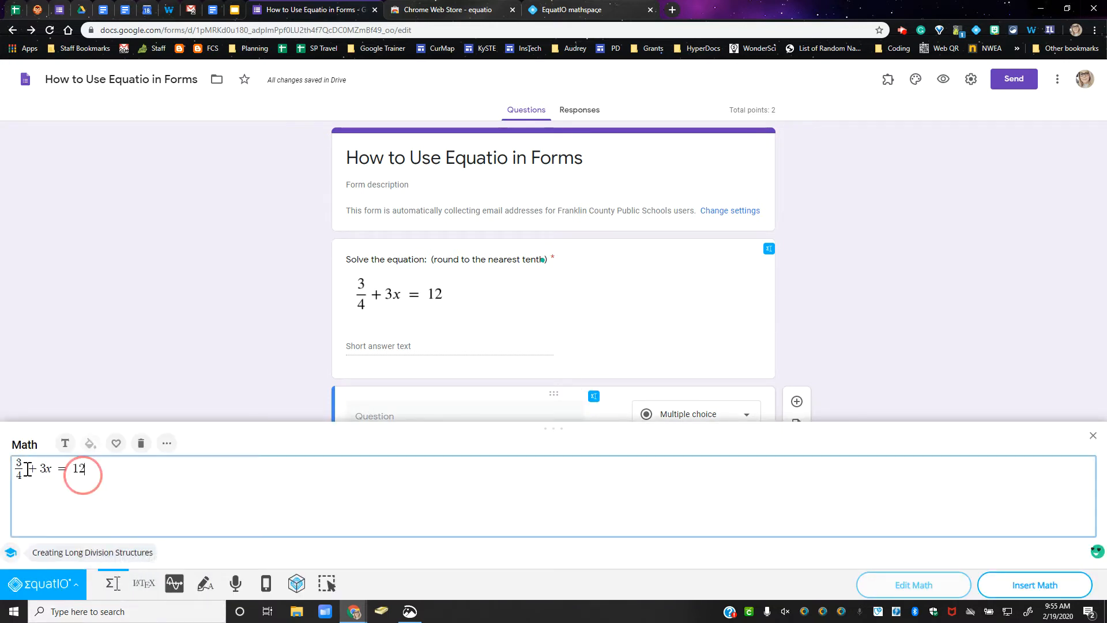
left_click_drag(79, 469, 29, 468)
key("BackSpace")
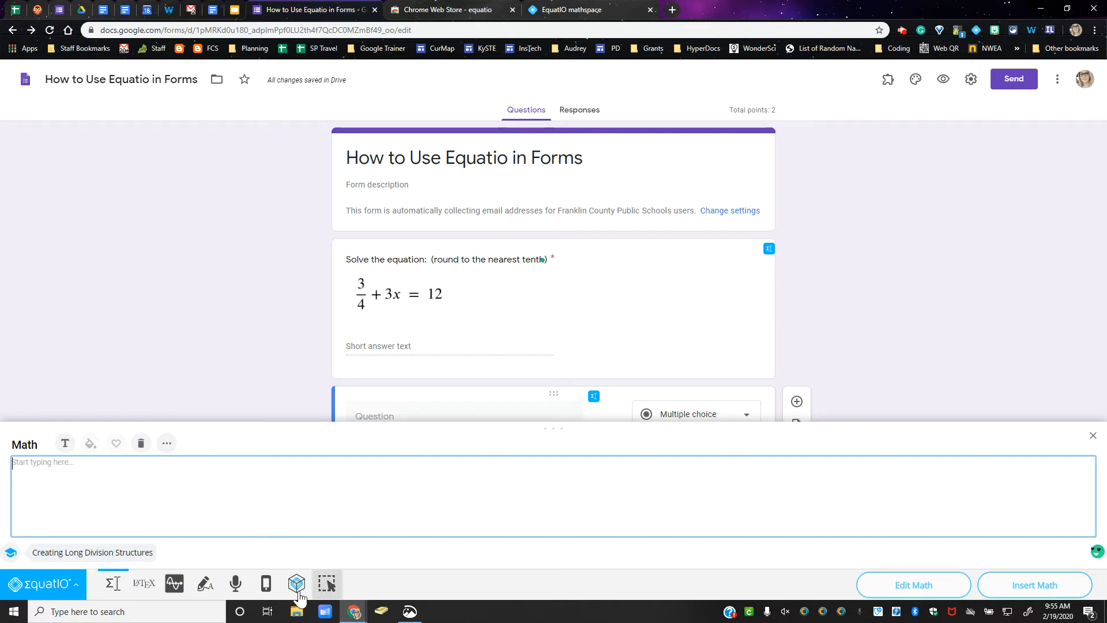
Step: Plot 3x + 15 with EquatIO's graph editor and insert the graph into the second question
left_click(184, 592)
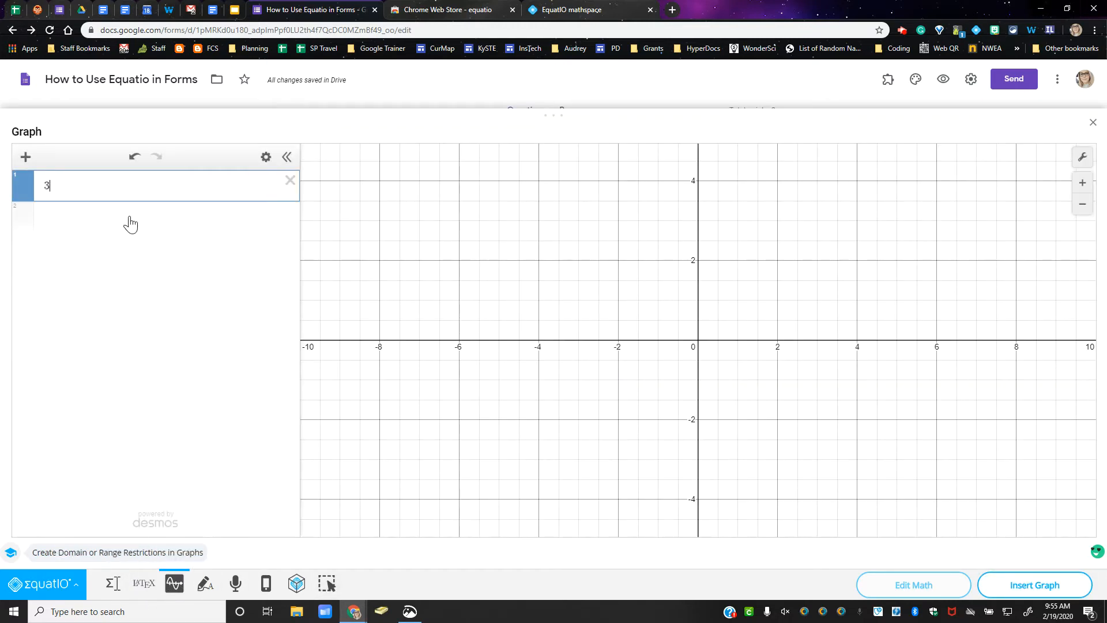
type("3x + 1")
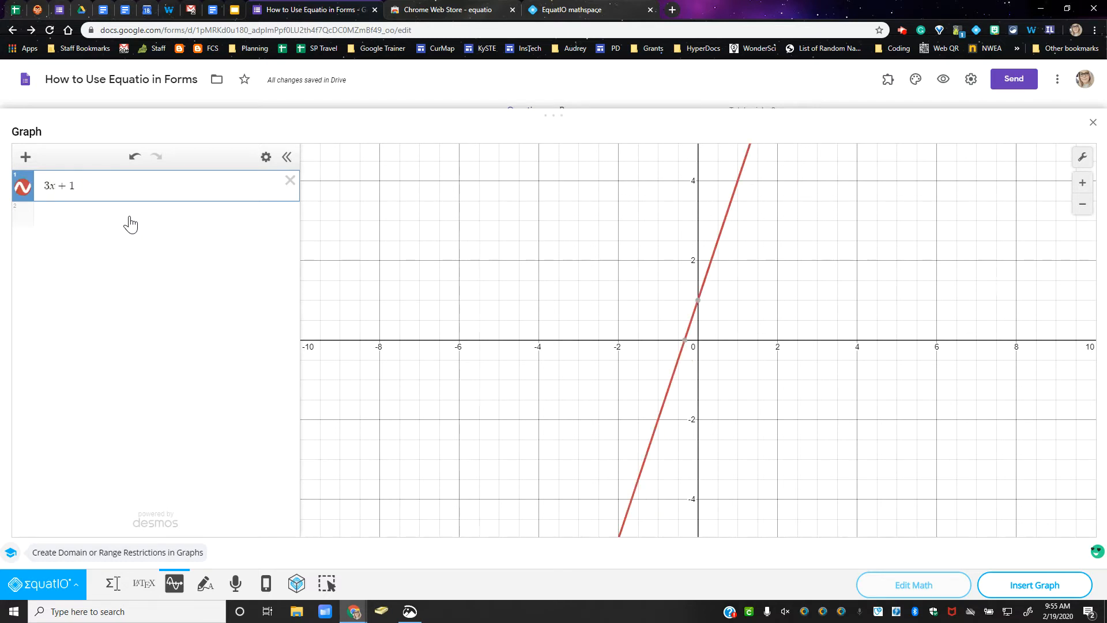
type("5")
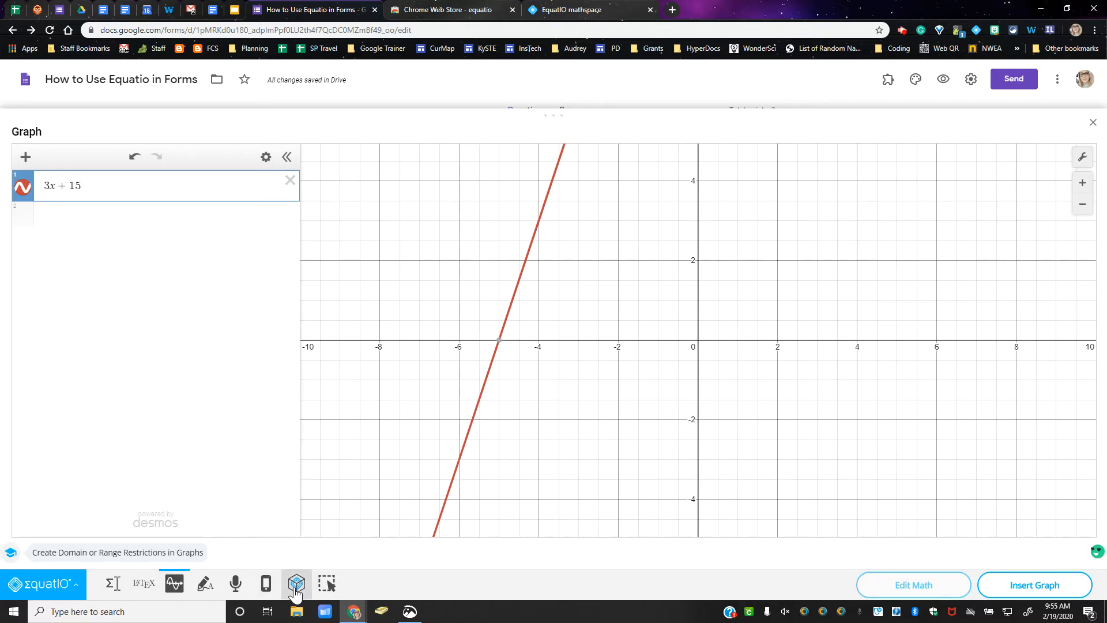
left_click(1008, 586)
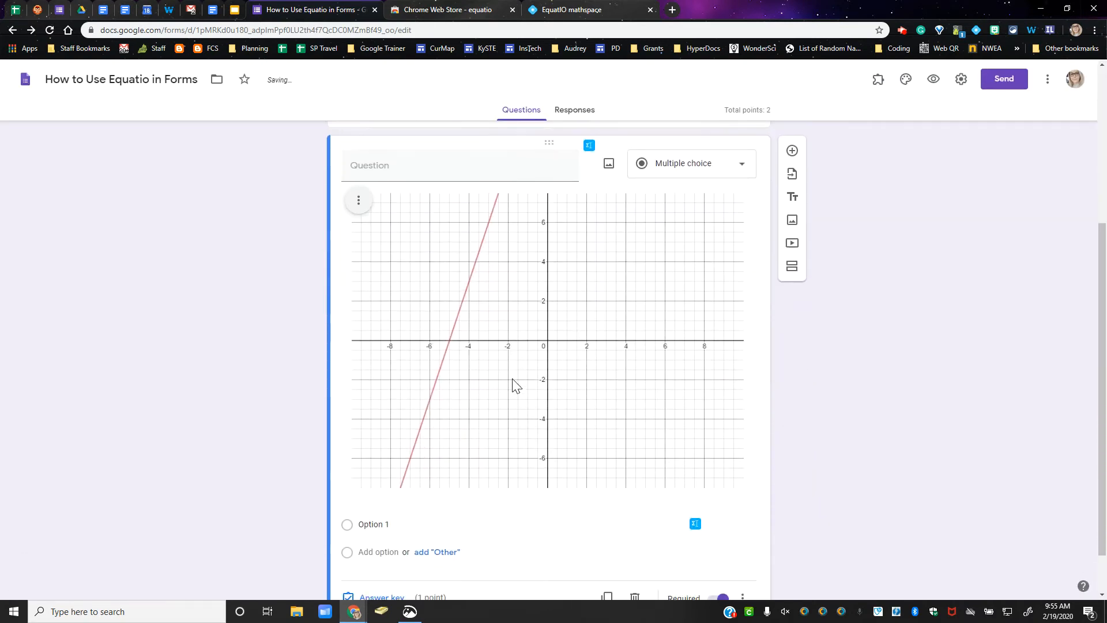
Step: Title the graph question "What is the slope?"
scroll(515, 385, "up", 2)
left_click(474, 278)
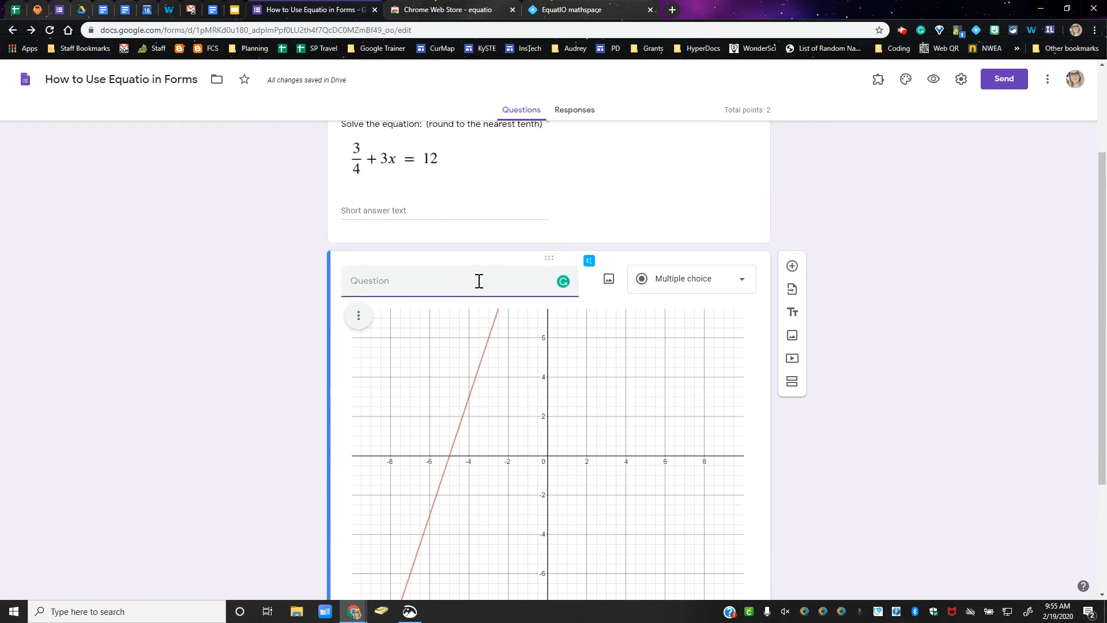
type("What i s")
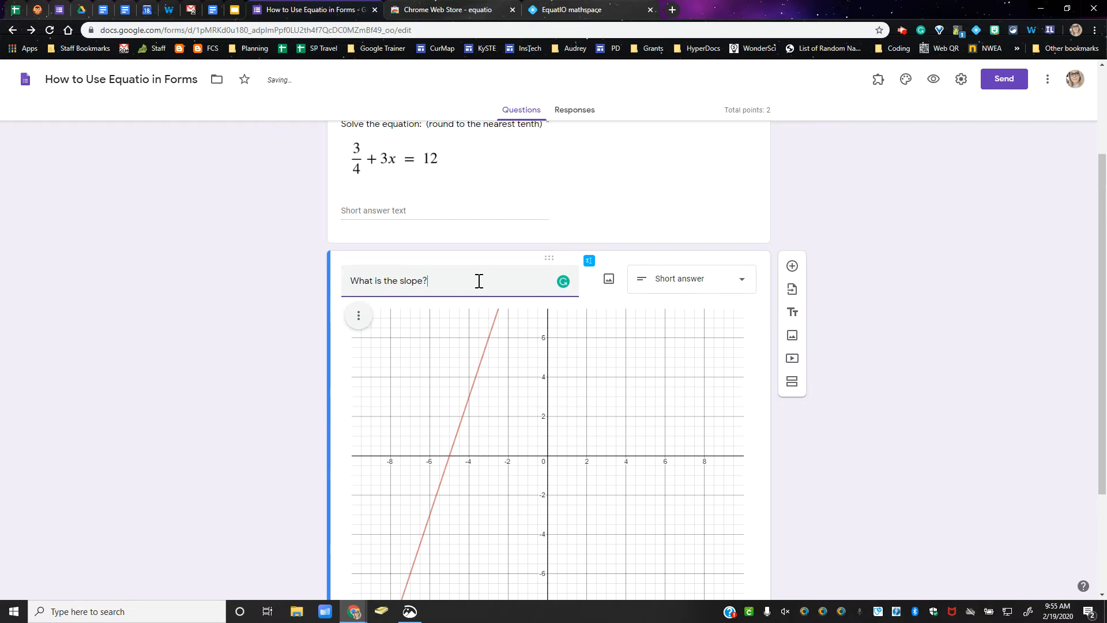
Step: Add a third question below the graph question and open EquatIO's handwriting recognition for it
scroll(519, 285, "down", 3)
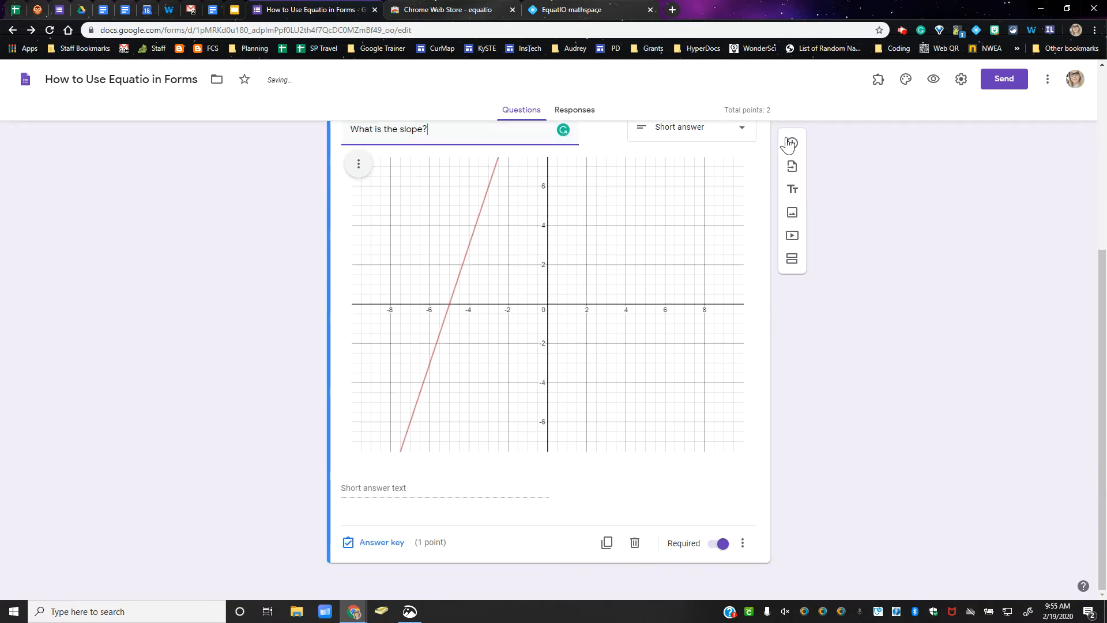
left_click(791, 143)
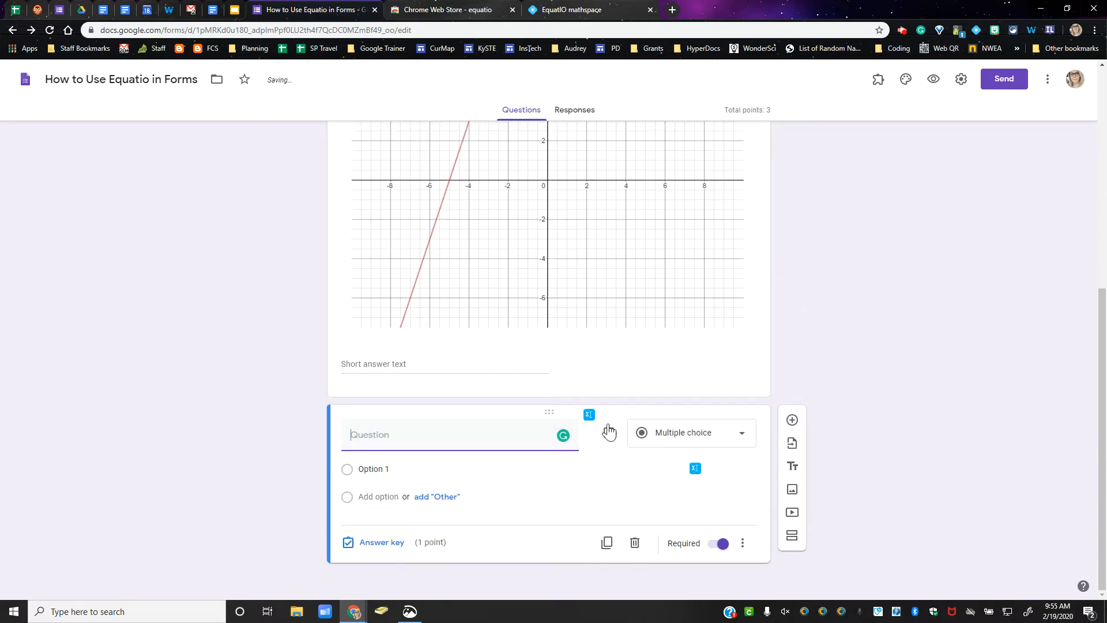
left_click(589, 414)
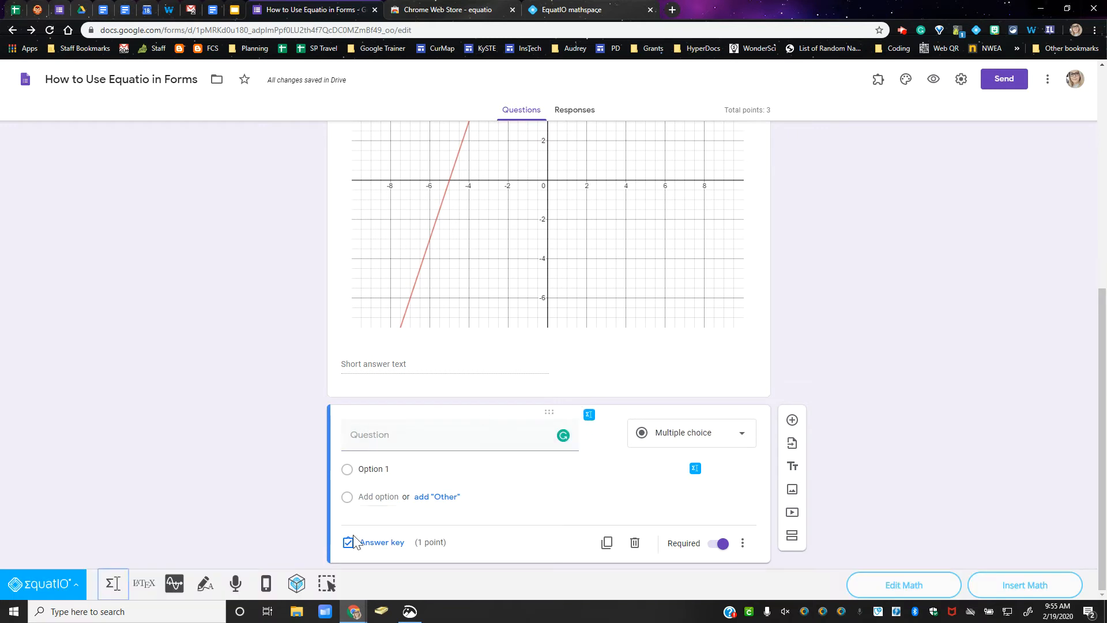
left_click(201, 585)
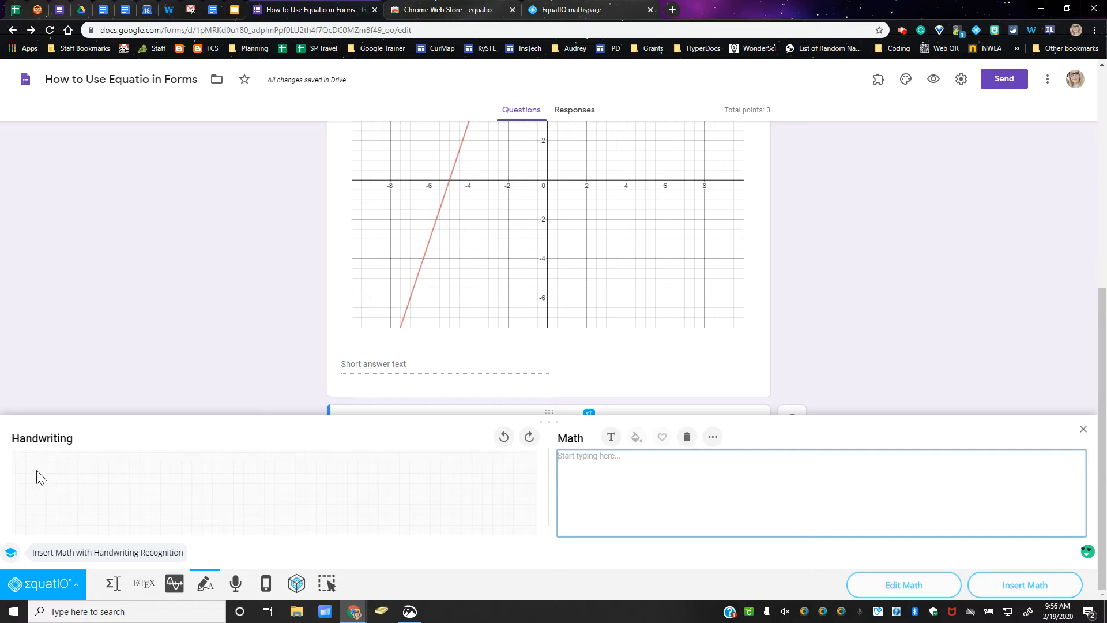
Step: Handwrite the expression 3x + 5 and edit the recognized math to 3x + 8
mouse_move(41, 478)
left_mouse_down()
mouse_move(55, 491)
mouse_move(38, 502)
mouse_move(84, 512)
mouse_move(57, 504)
left_mouse_up()
mouse_move(112, 477)
left_mouse_down()
mouse_move(131, 472)
mouse_move(121, 495)
mouse_move(167, 465)
mouse_move(151, 483)
mouse_move(168, 501)
mouse_move(154, 497)
left_mouse_up()
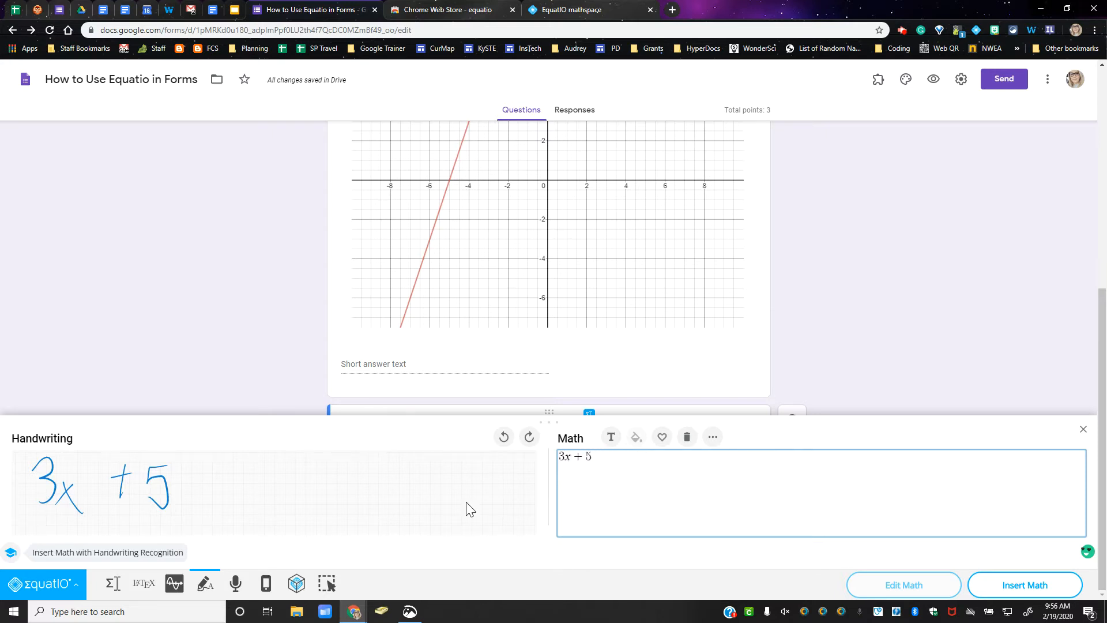
key("BackSpace")
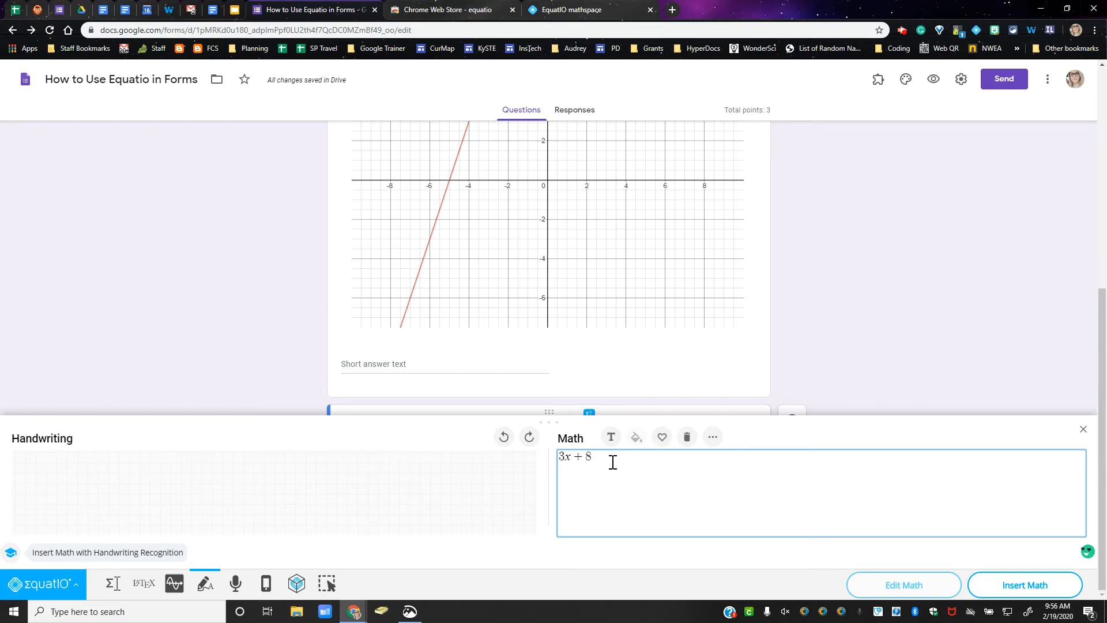
Step: Switch EquatIO to speech input and clear the 3x + 8 expression from the math field
left_click(235, 583)
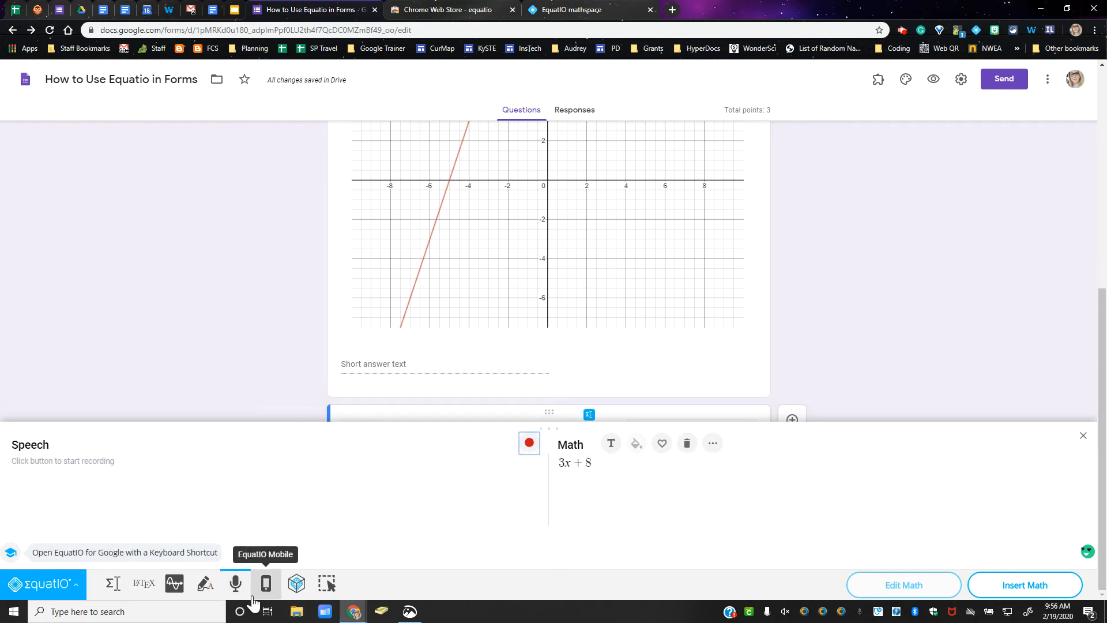
left_click(586, 465)
key("BackSpace")
key("BackSpace")
key("BackSpace")
key("BackSpace")
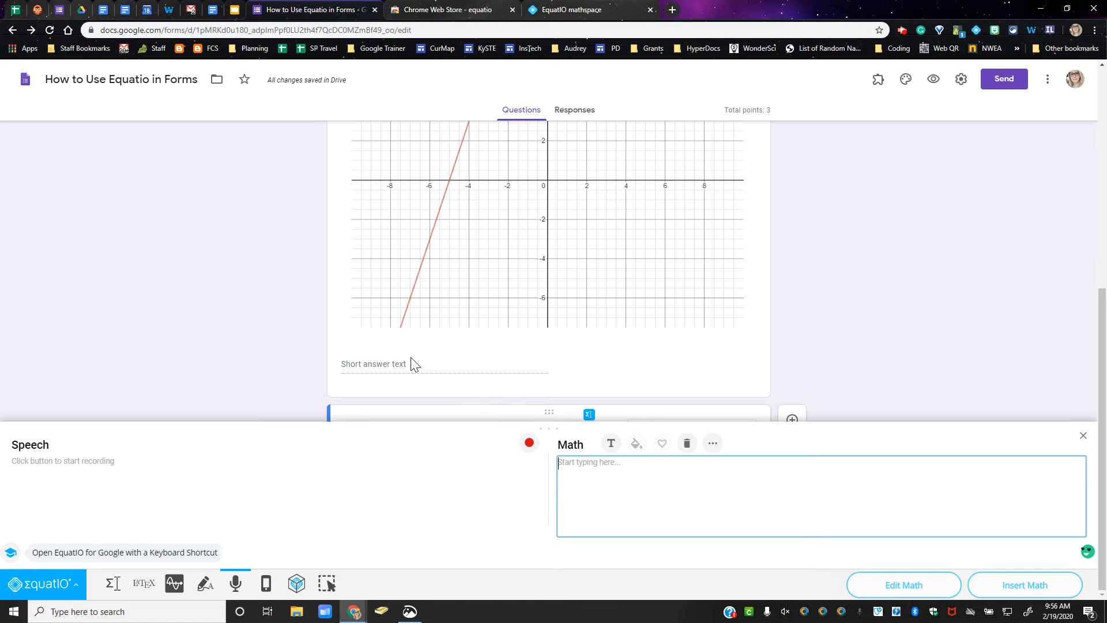
Step: Dictate the fraction 3/4 and extend the recognized math to 3/4 + 5x = y
left_click(529, 442)
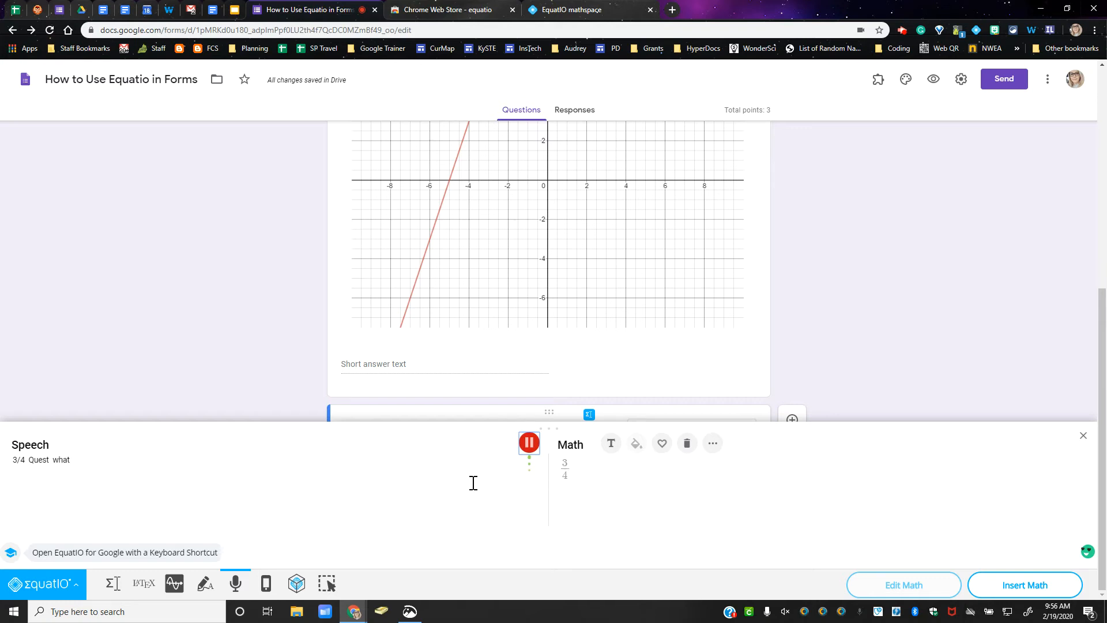
left_click(527, 444)
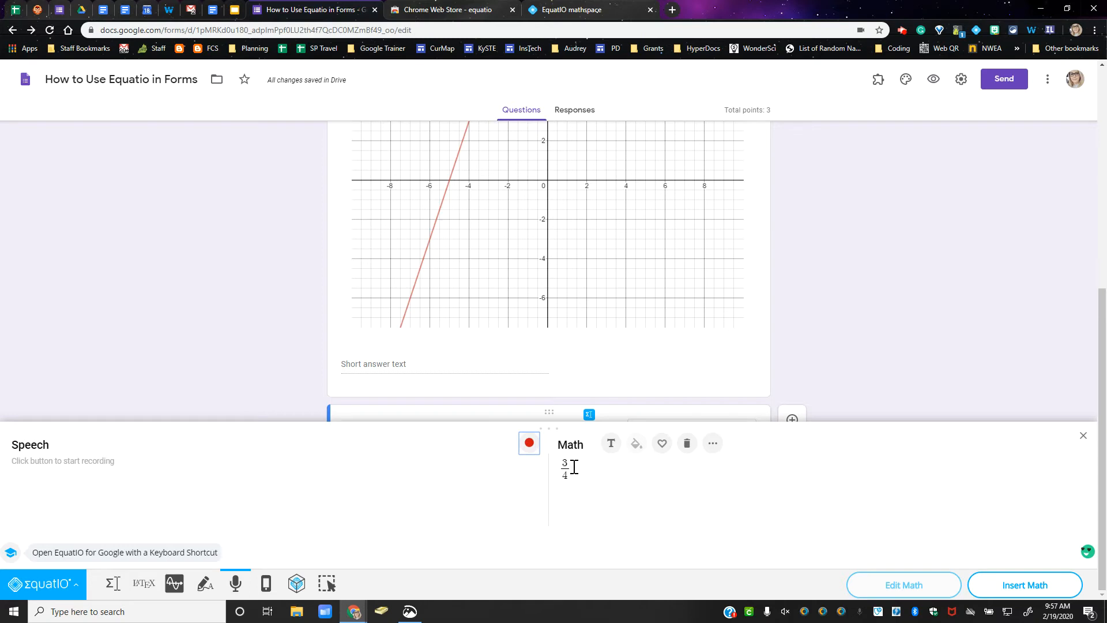
left_click(574, 467)
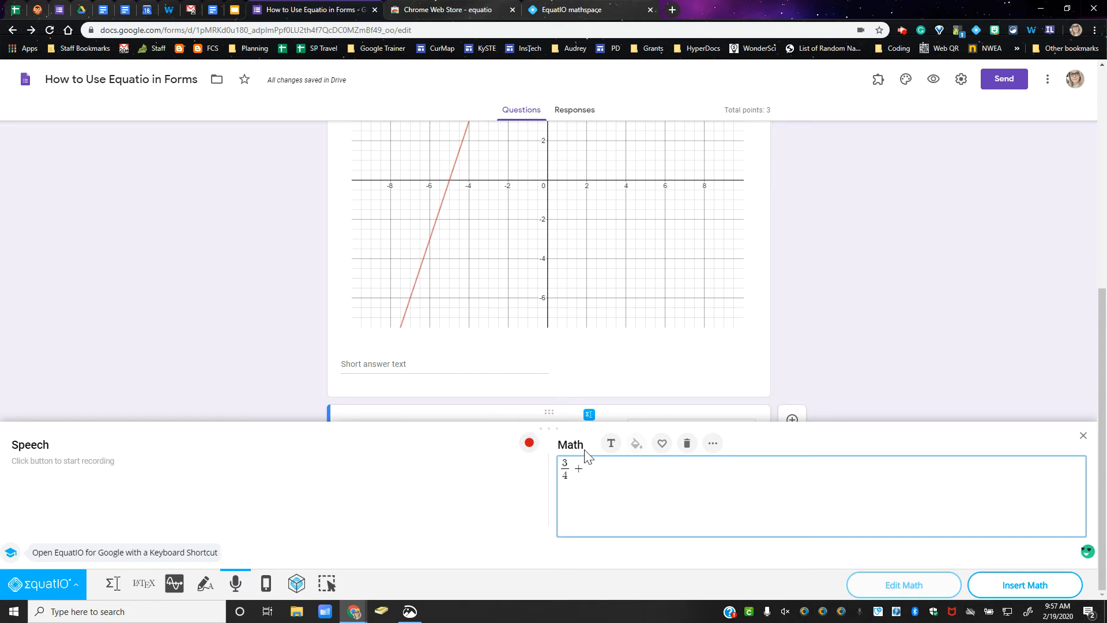
type("x = y")
left_click(493, 518)
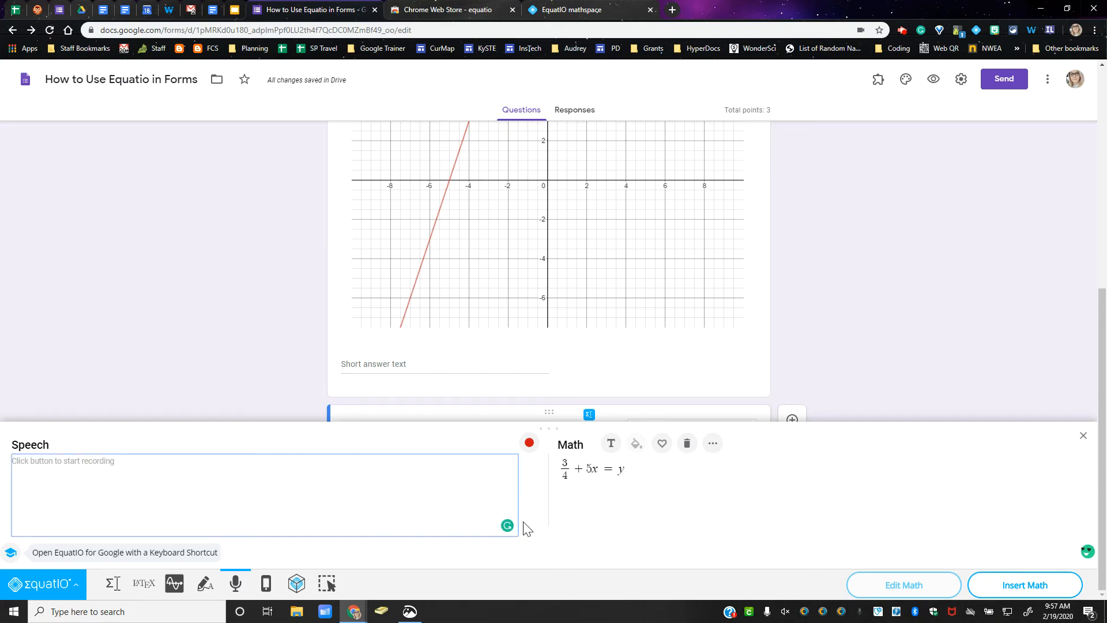
left_click(535, 542)
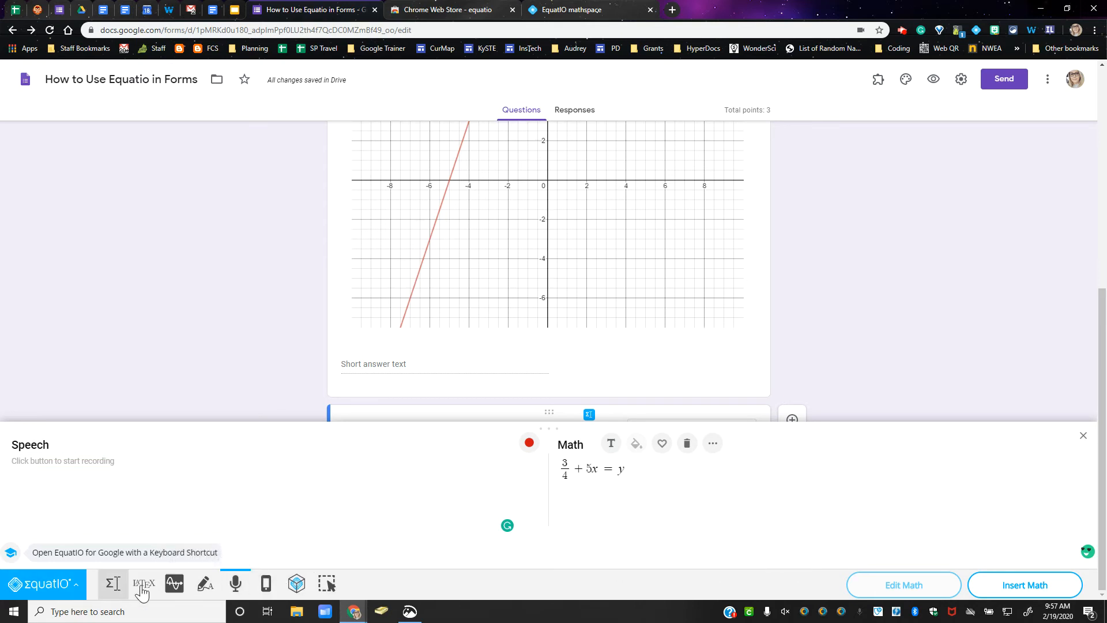
Step: Open the EquatIO Mobile information and look over the form's existing questions
left_click(267, 593)
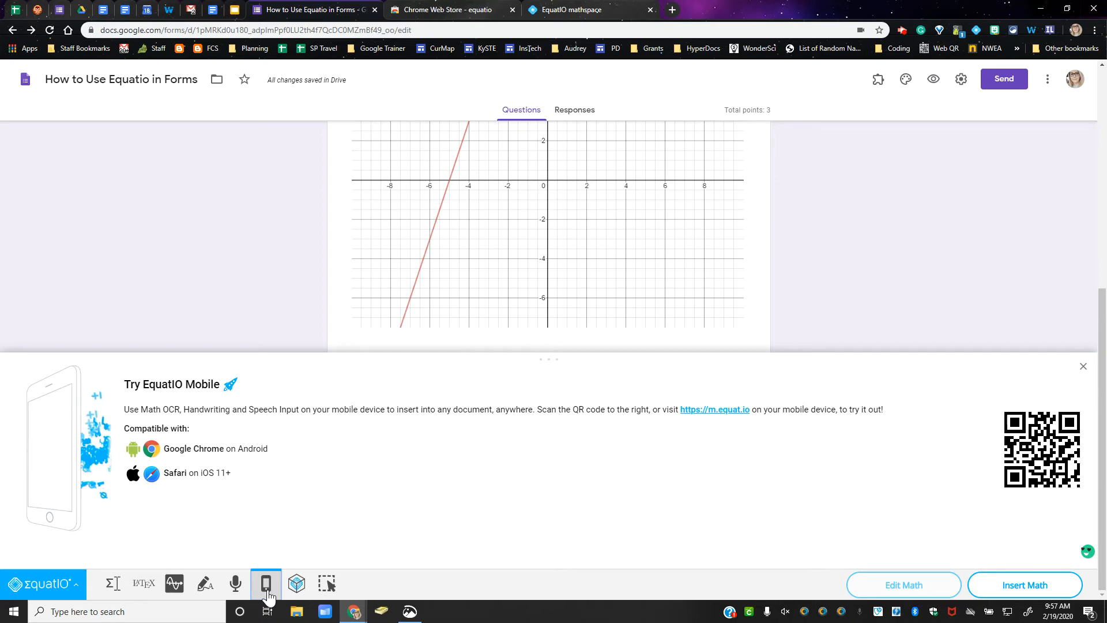
scroll(508, 283, "up", 5)
scroll(464, 282, "up", 1)
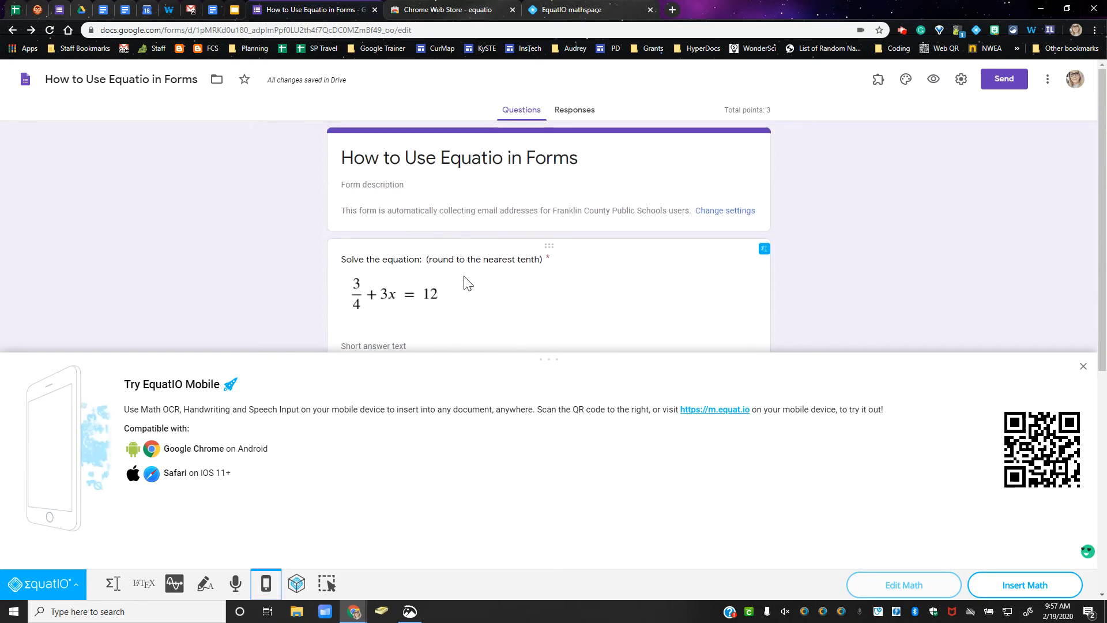
scroll(485, 289, "down", 5)
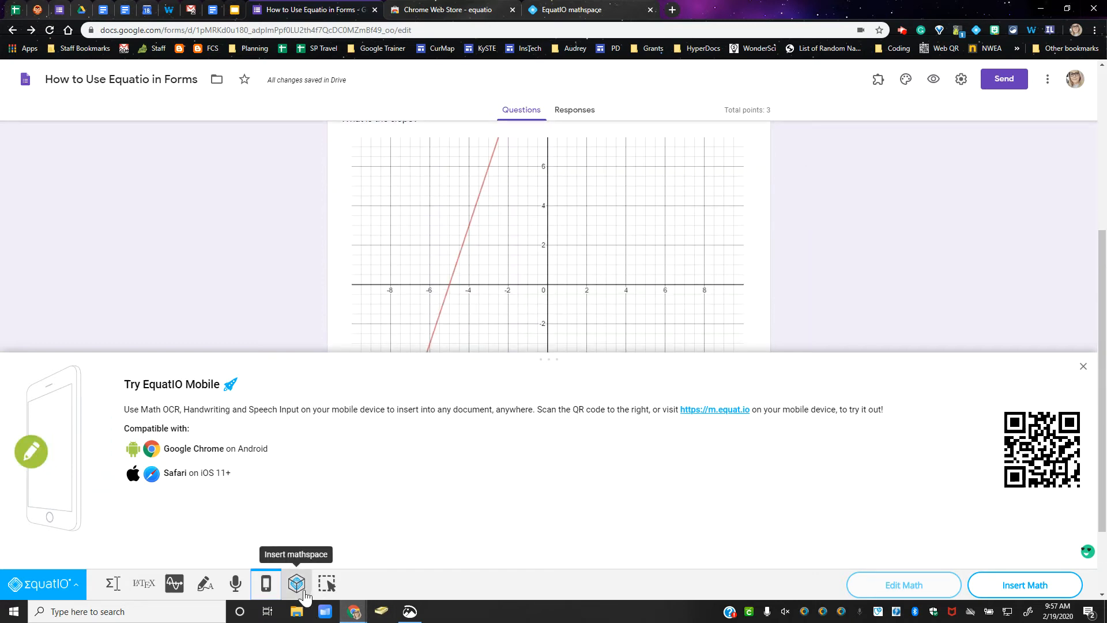
Step: Switch to the EquatIO mathspace and dismiss its opening notices to reach the blank canvas
left_click(583, 9)
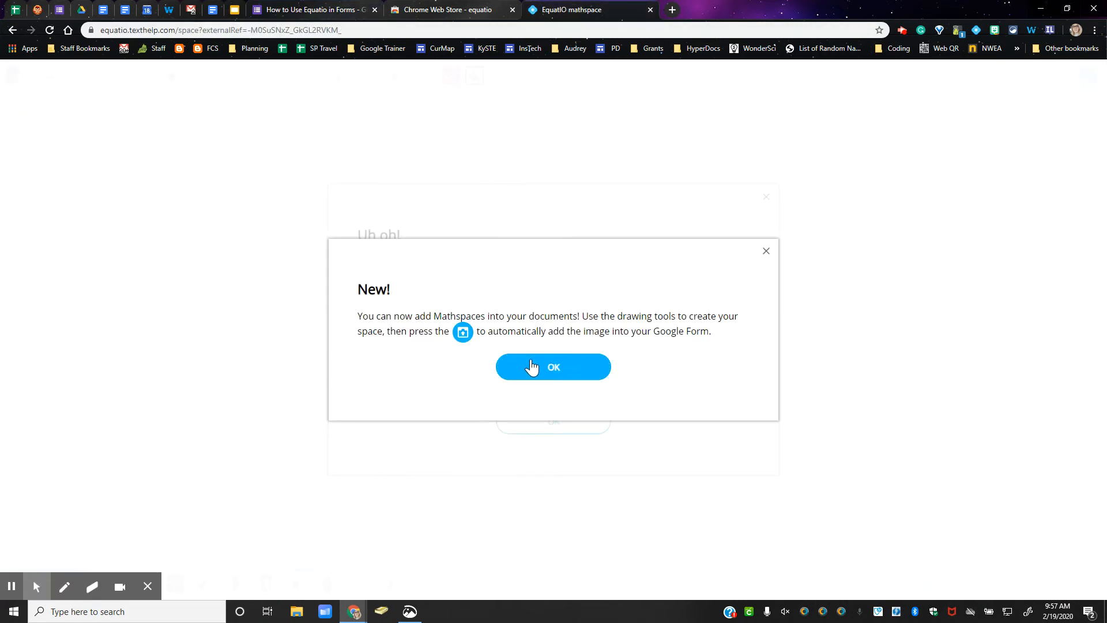
left_click(531, 367)
left_click(548, 425)
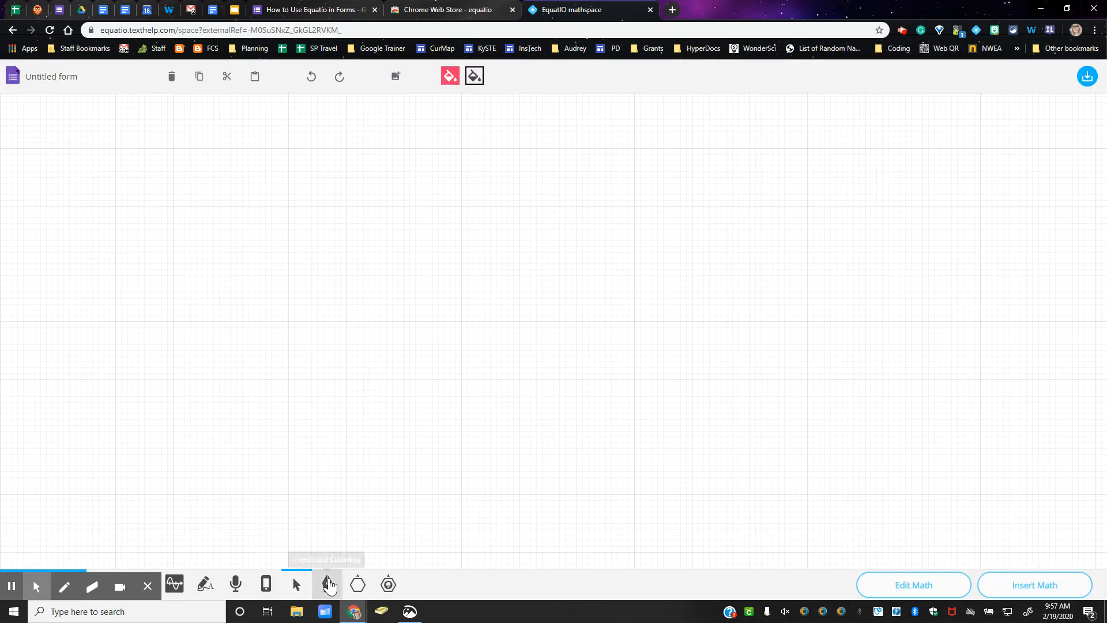
Step: Draw a trapezoid in the mathspace's upper-left area and a looping freehand line below it
left_click(349, 585)
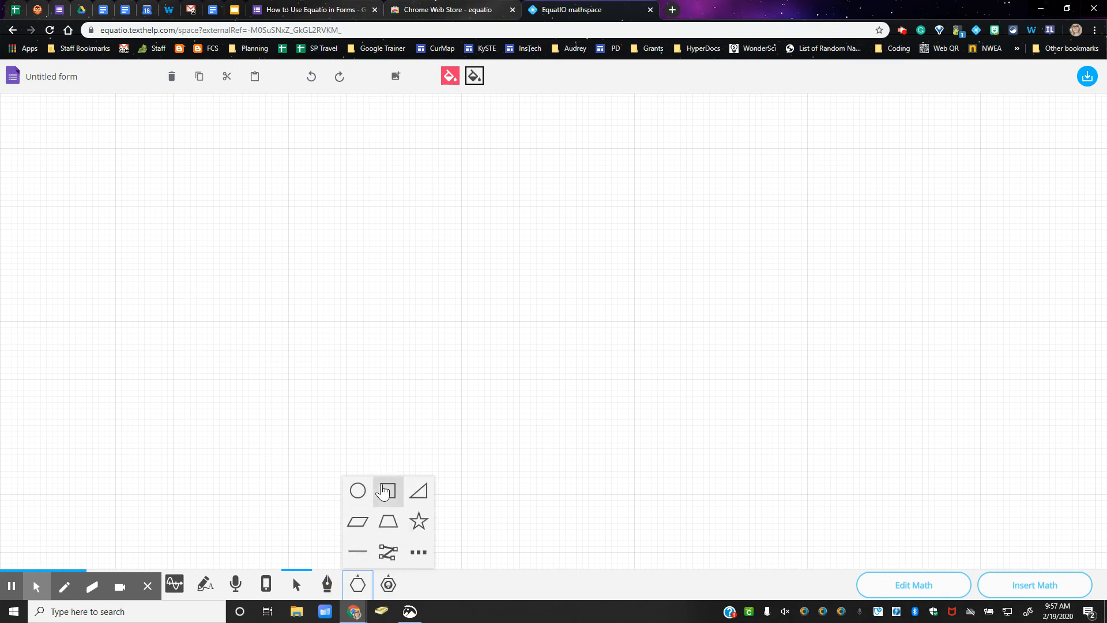
left_click(392, 523)
left_click_drag(128, 173, 377, 312)
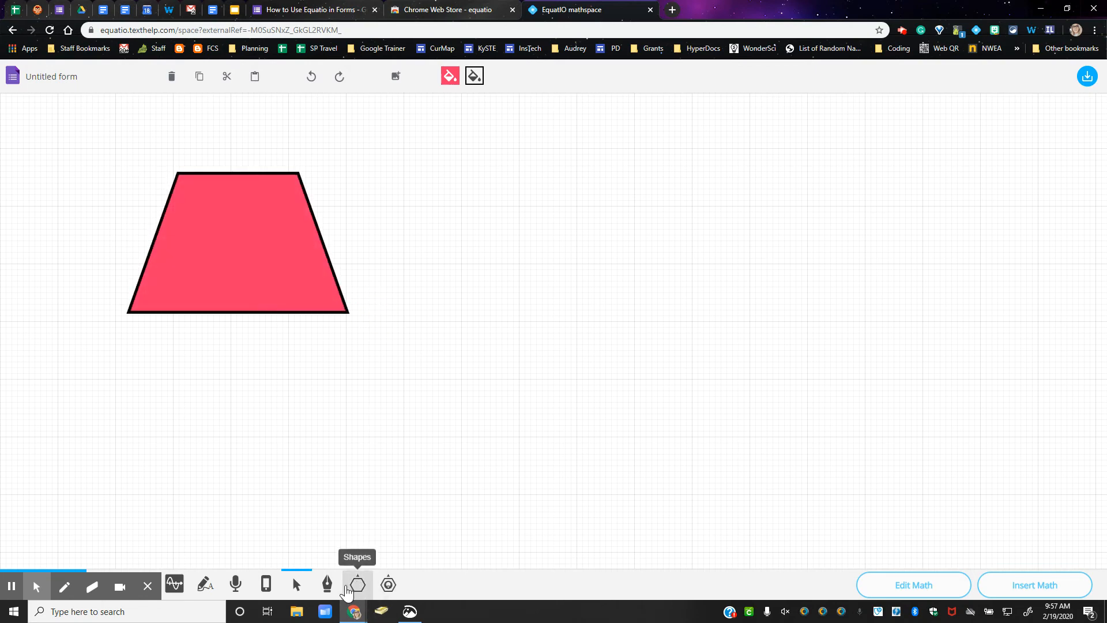
left_click(328, 584)
mouse_move(297, 451)
left_mouse_down()
mouse_move(479, 358)
mouse_move(457, 321)
mouse_move(473, 375)
mouse_move(514, 399)
left_mouse_up()
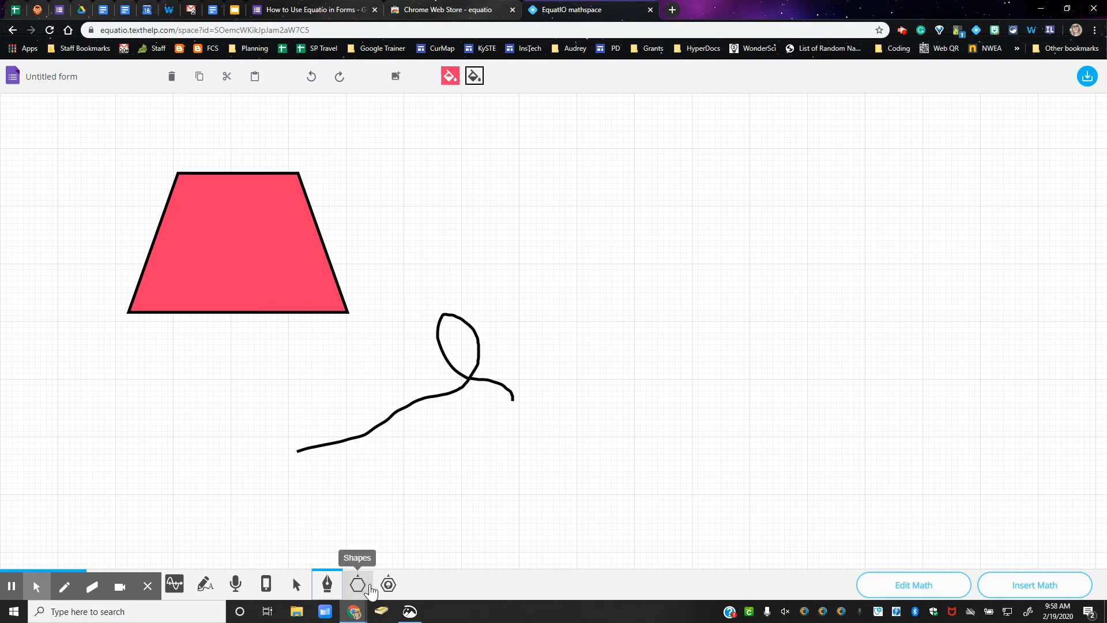
Step: Draw a horizontal five-segment fraction bar with all segments shaded to the right of the trapezoid
left_click(390, 584)
left_click(420, 520)
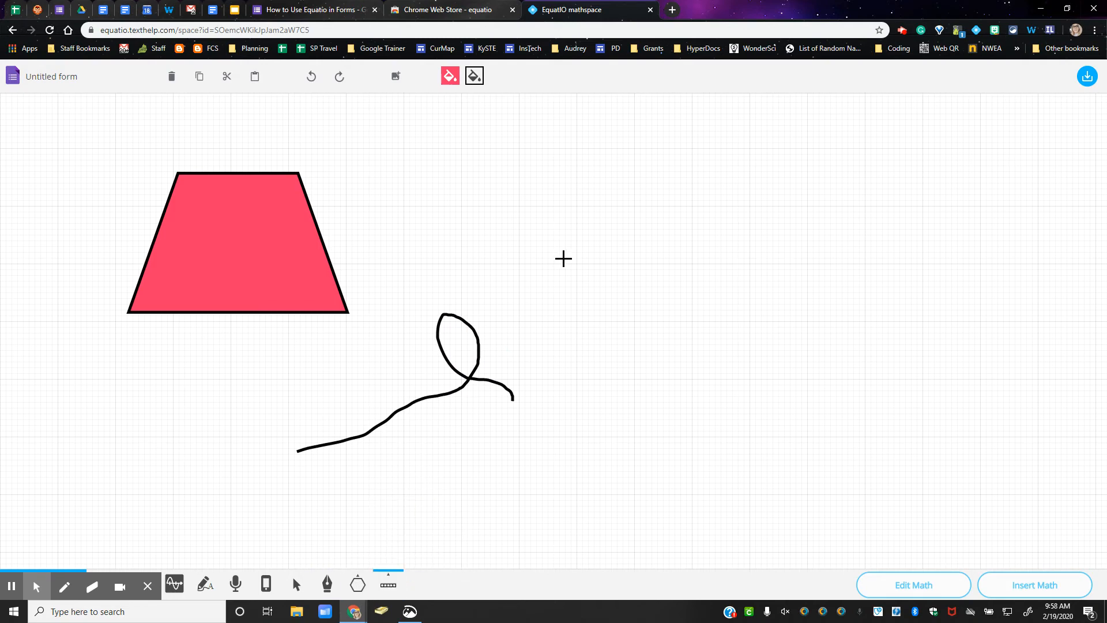
left_click_drag(563, 257, 937, 420)
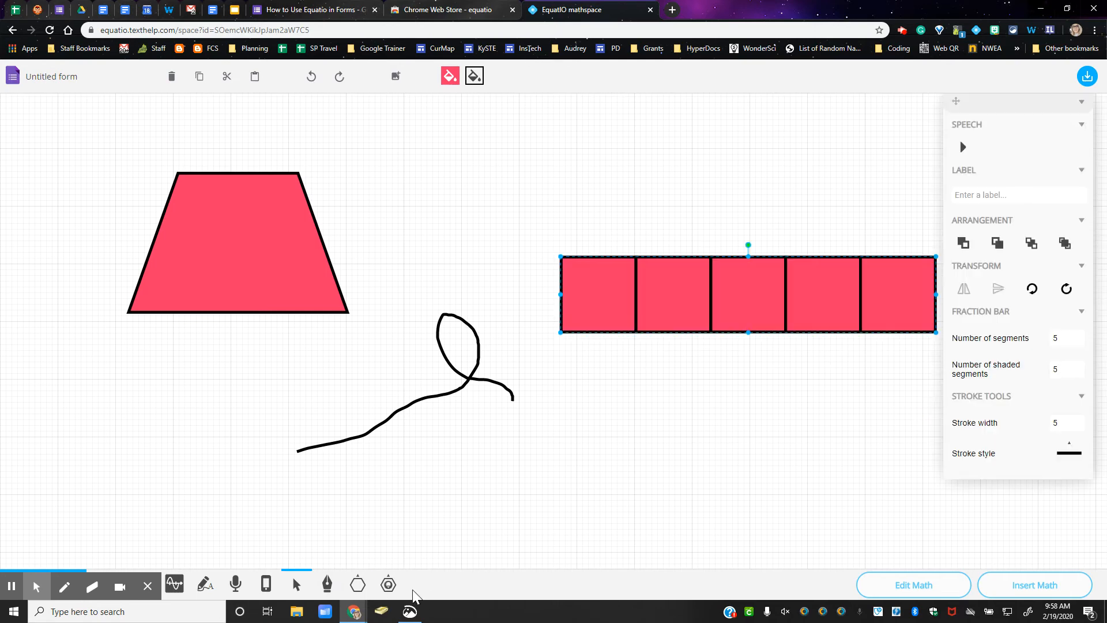
Step: Look through the mathspace's math tools and its full list of available shapes
left_click(398, 587)
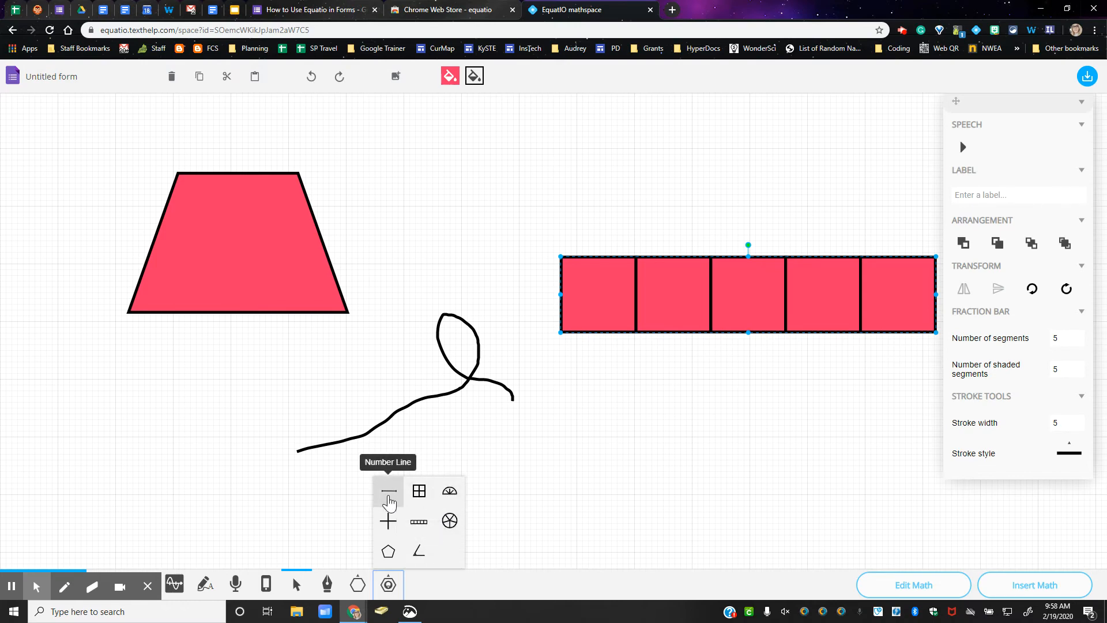
mouse_move(358, 583)
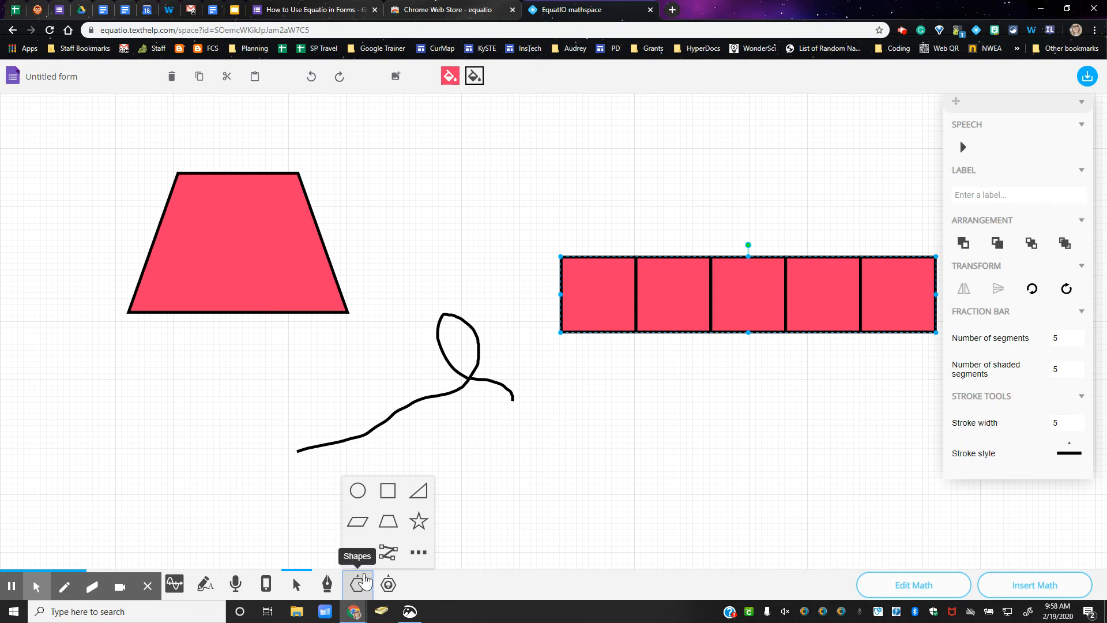
left_click(417, 552)
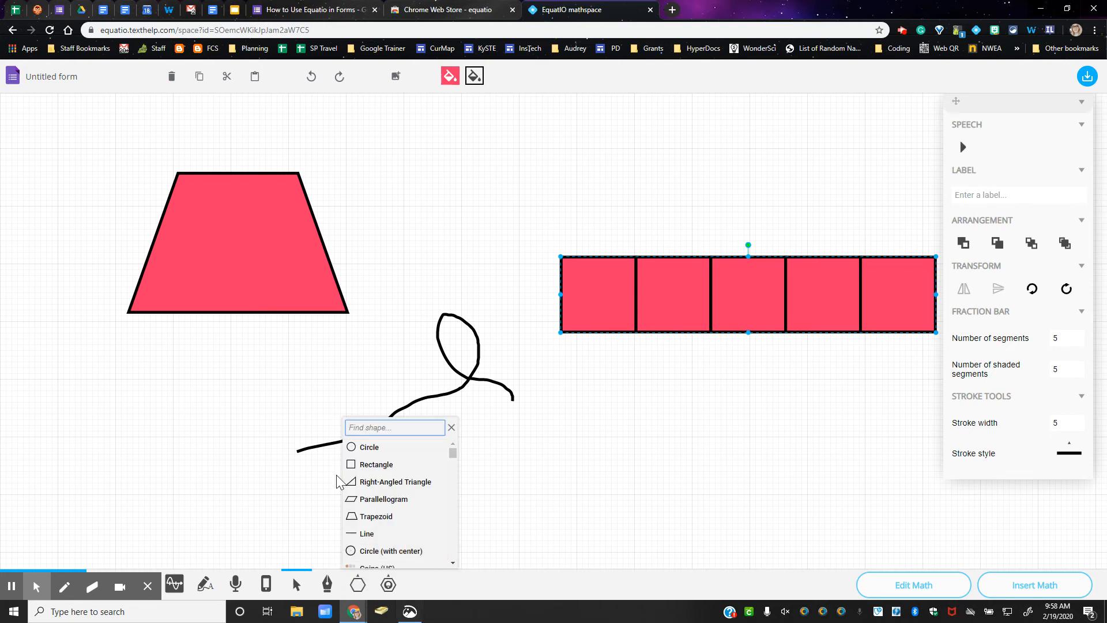
scroll(405, 500, "down", 2)
scroll(405, 500, "down", 15)
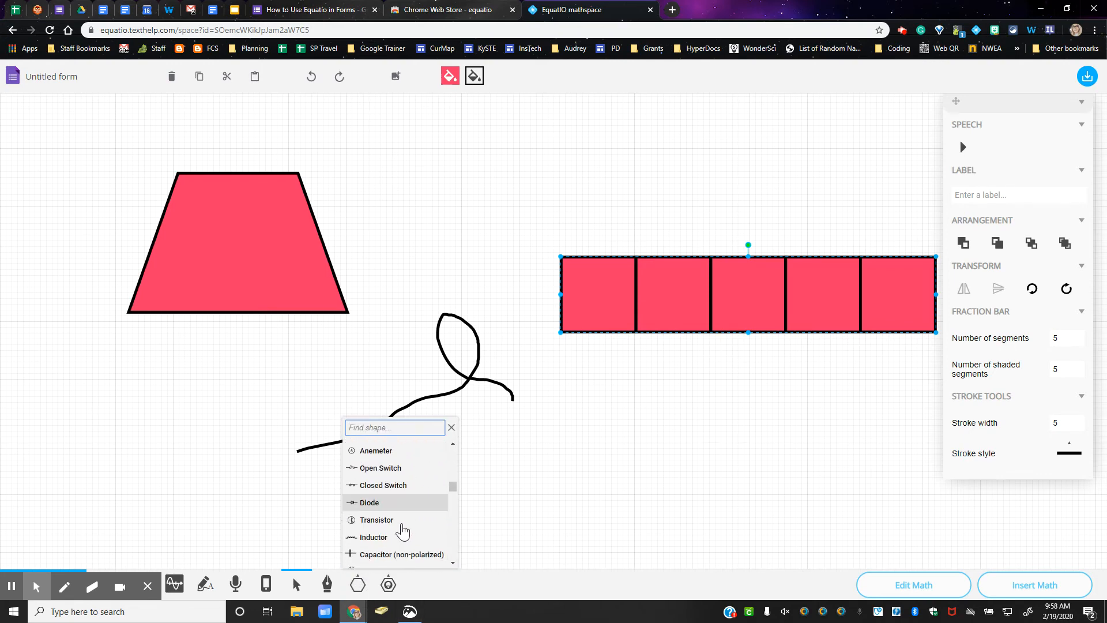
scroll(402, 536, "down", 15)
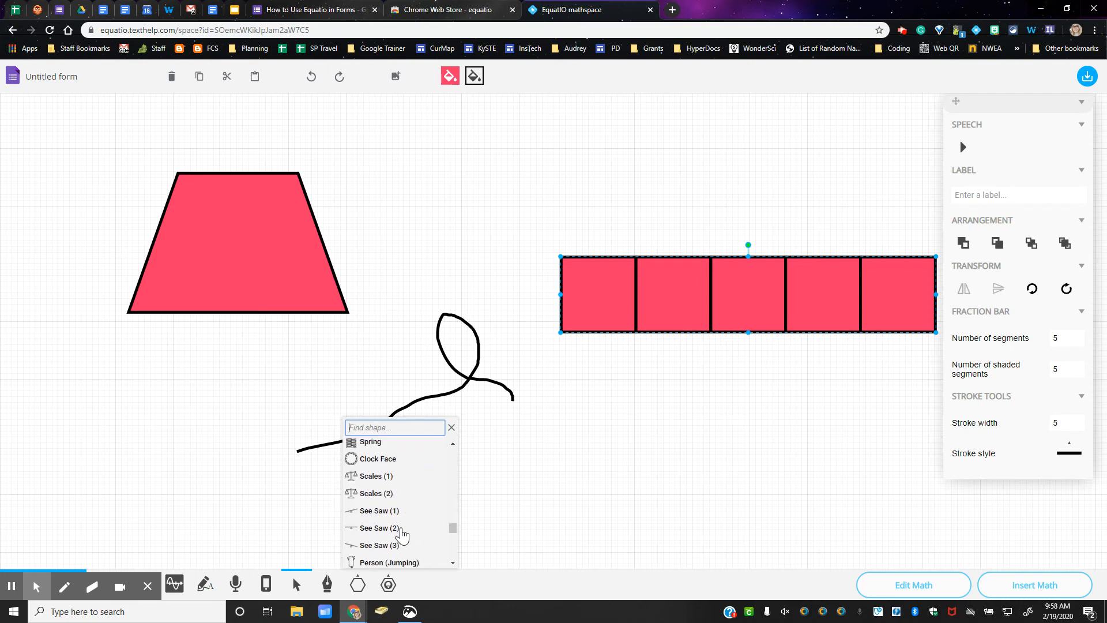
scroll(402, 535, "down", 15)
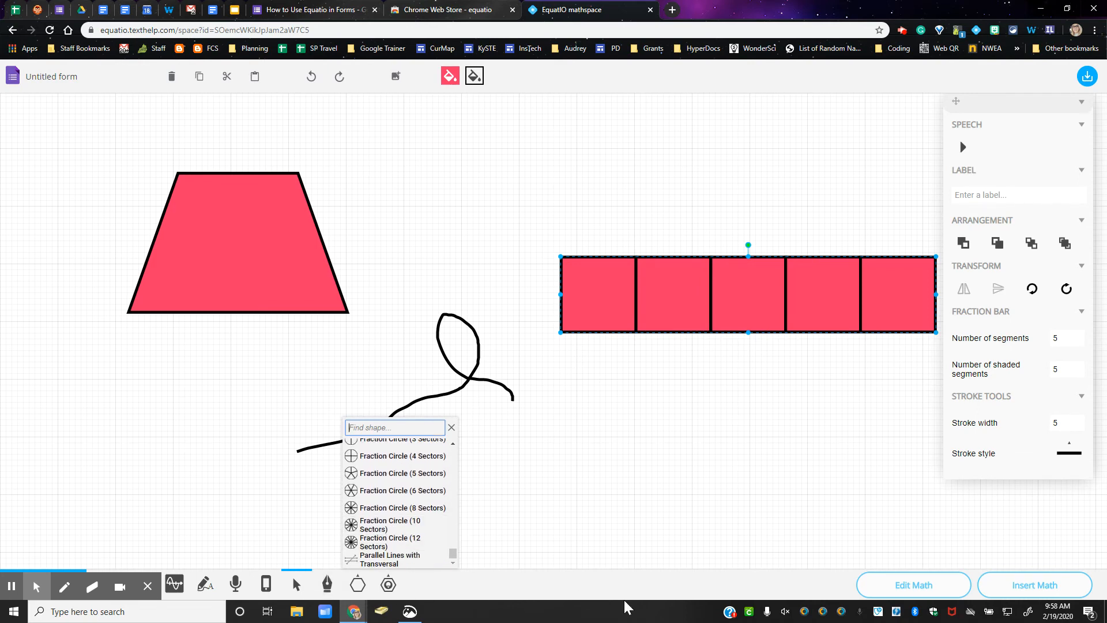
Step: Delete the freehand line and the trapezoid from the mathspace
left_click_drag(425, 332, 432, 334)
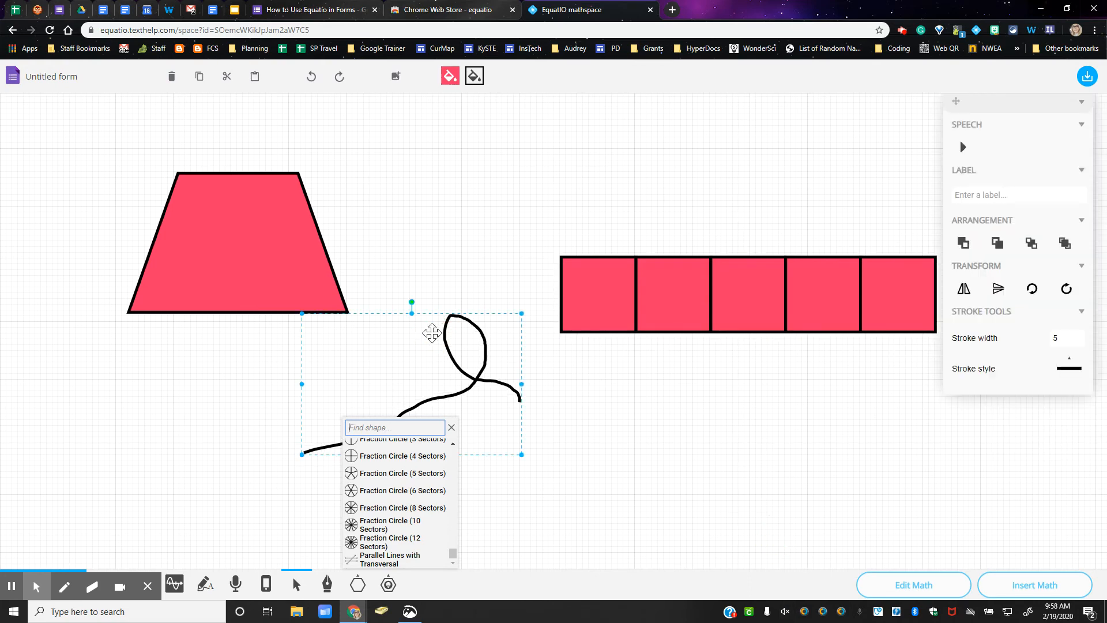
double_click(452, 427)
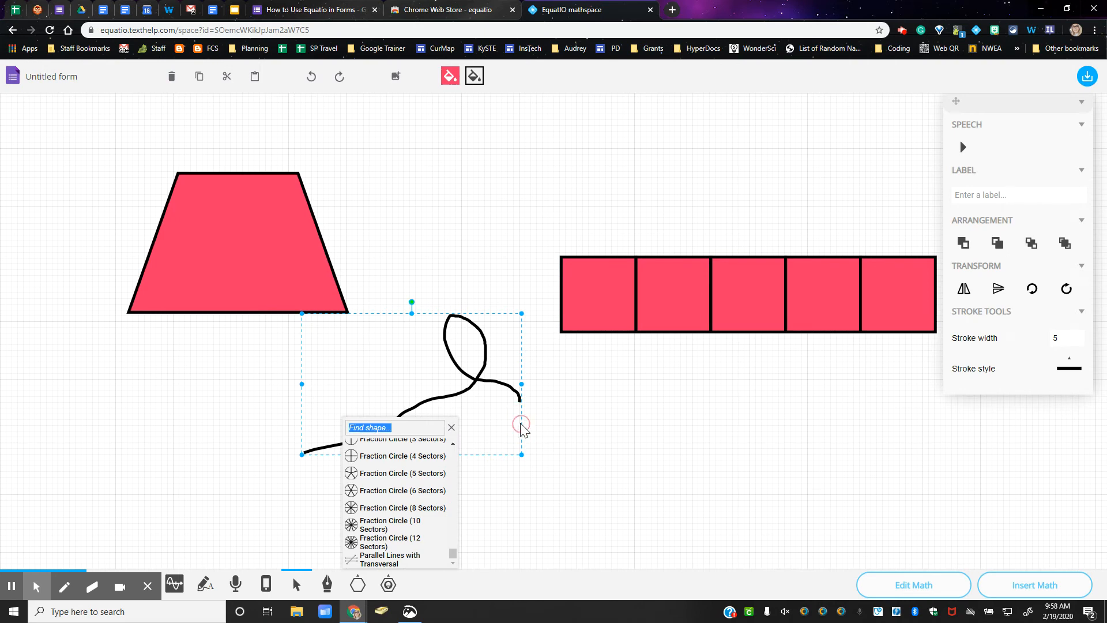
key("Delete")
left_click(277, 252)
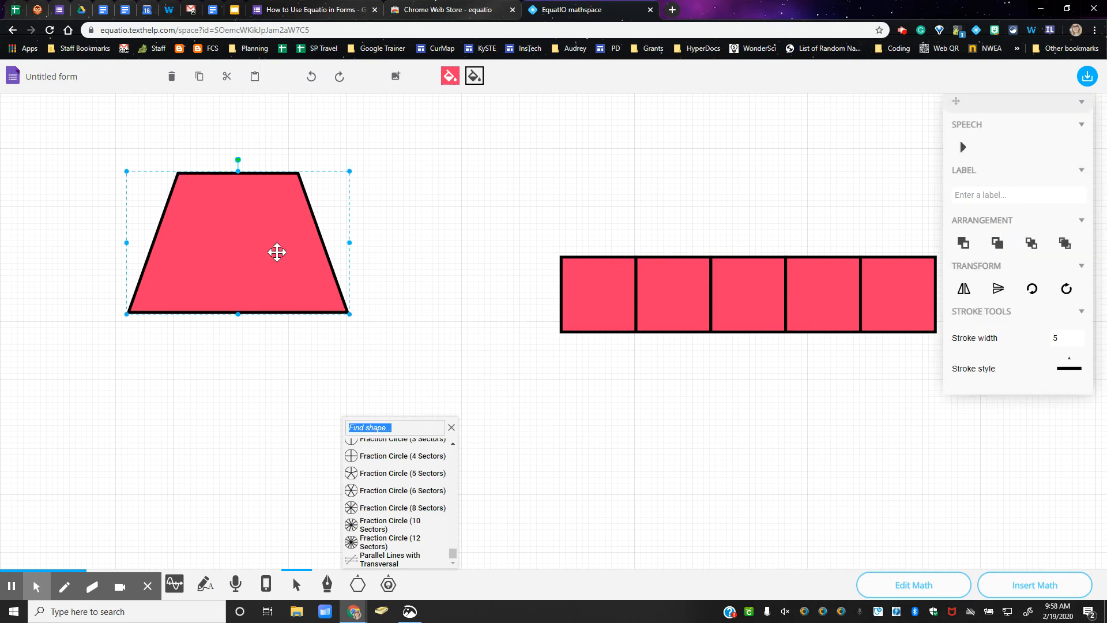
key("Delete")
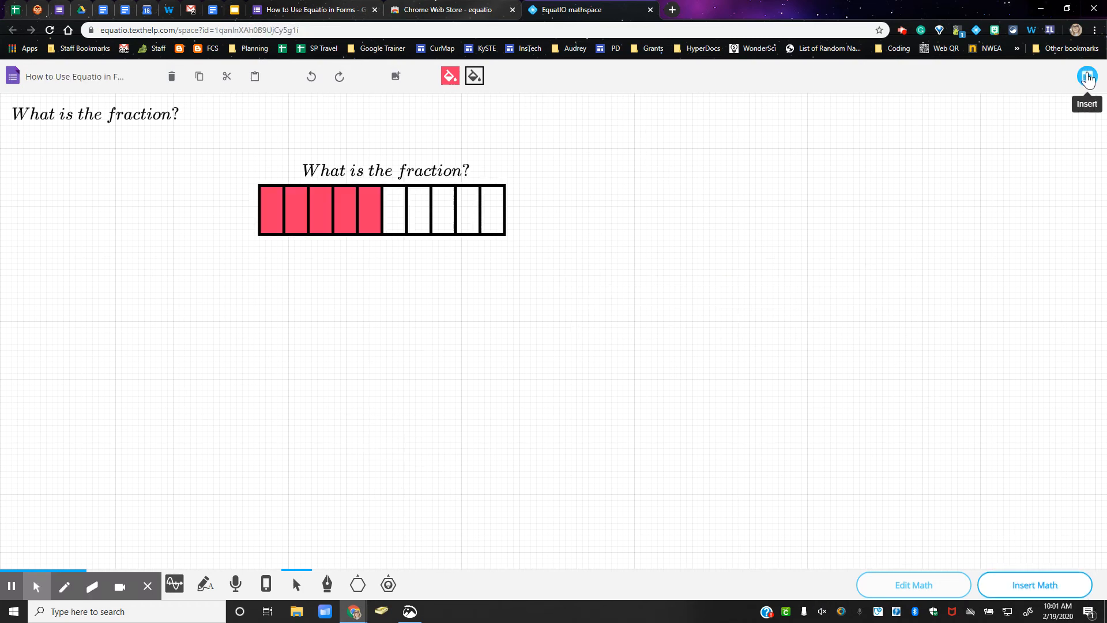
Step: Remove the duplicate "What is the fraction?" text from the canvas corner and insert the labelled fraction bar into the form question
left_click(115, 114)
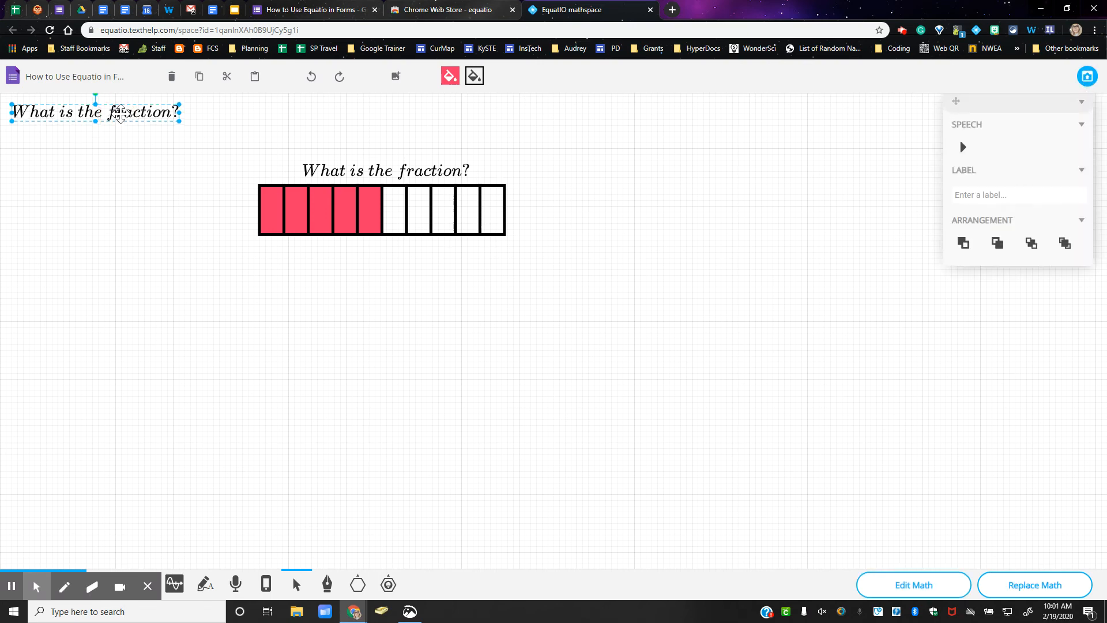
key("Delete")
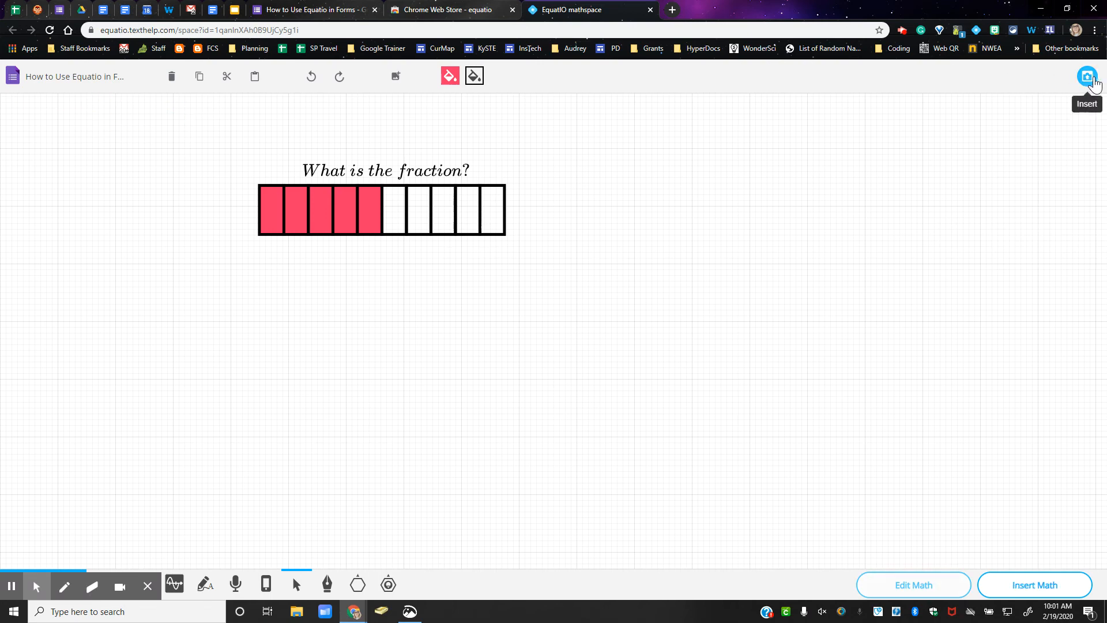
left_click(1094, 81)
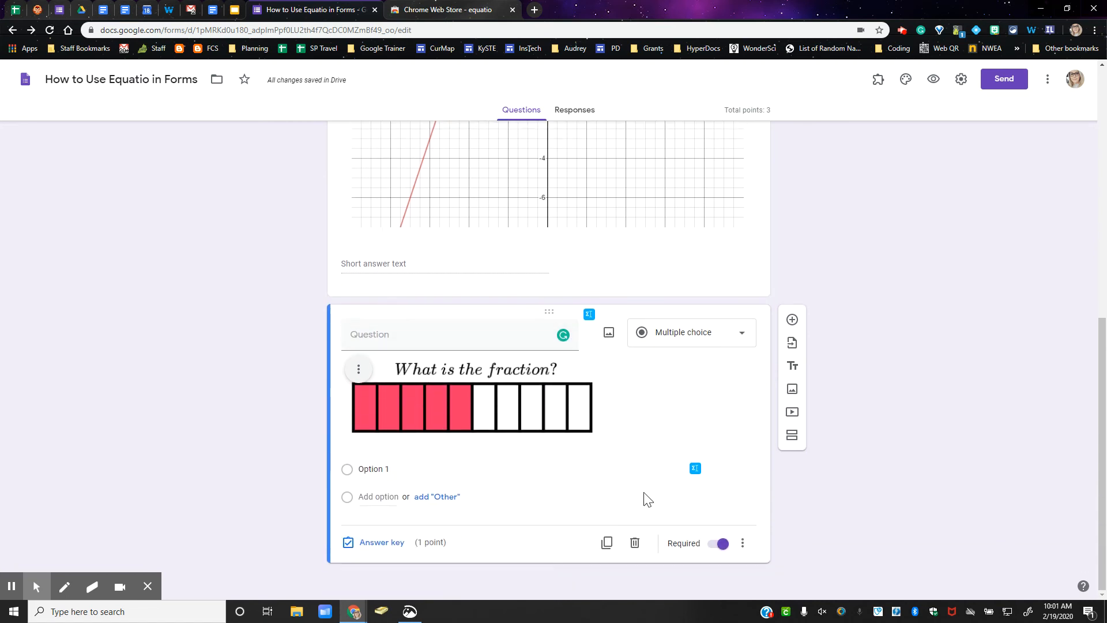
Step: Add a new question below the fraction question and start EquatIO's Screenshot Reader for it
left_click(792, 319)
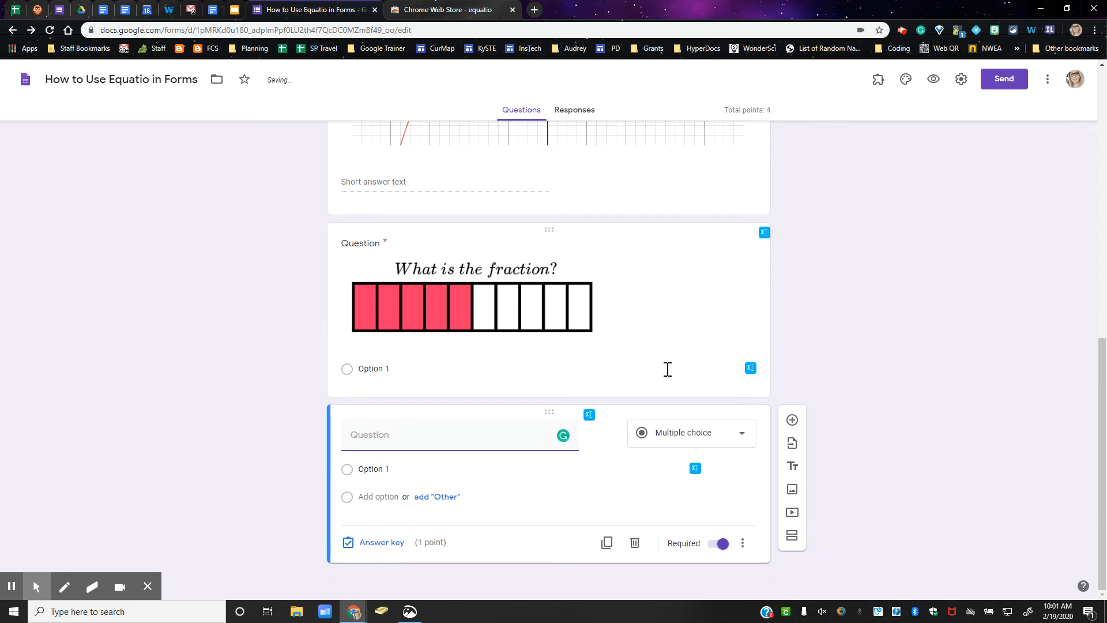
left_click(588, 415)
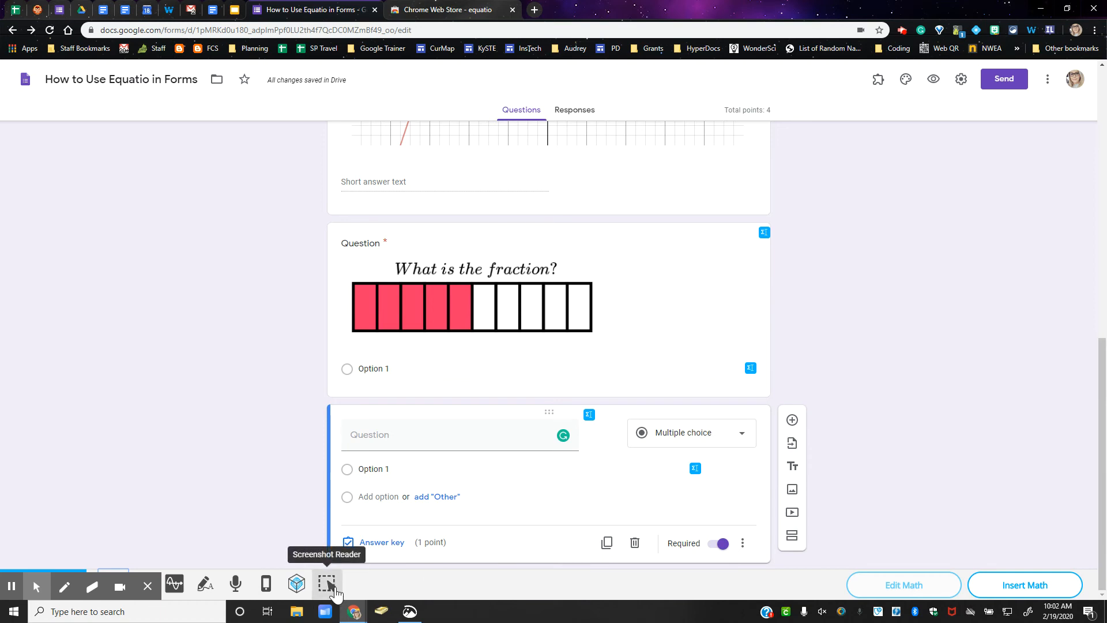
left_click(334, 589)
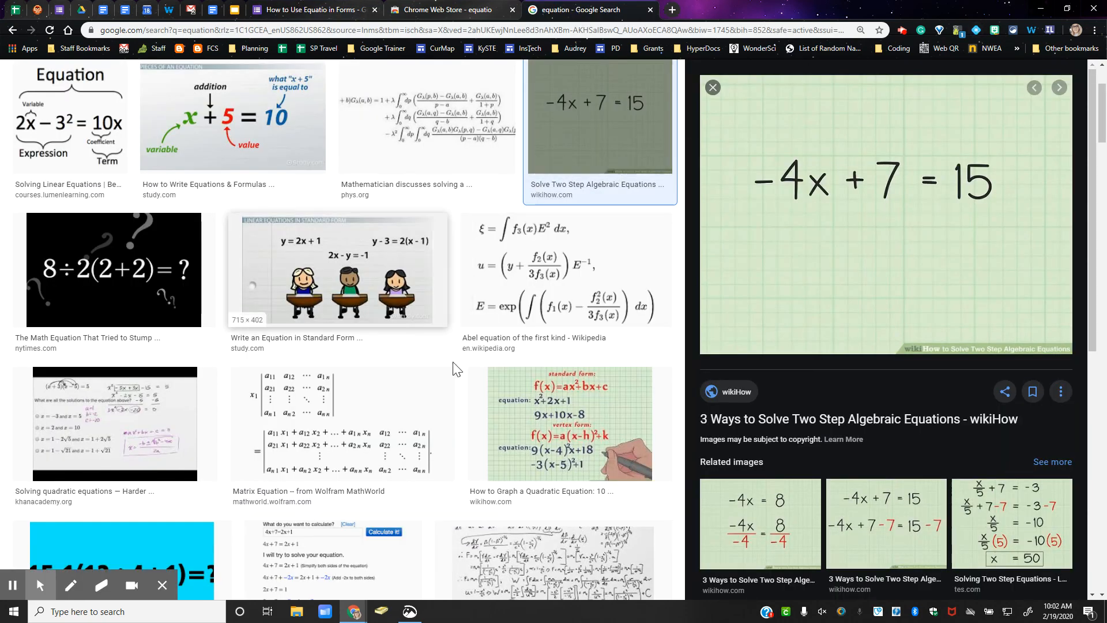
Step: Capture the equation −4x + 7 = 15 in the enlarged wikiHow image with EquatIO's Screenshot Reader and copy it as LaTeX
scroll(526, 237, "down", 7)
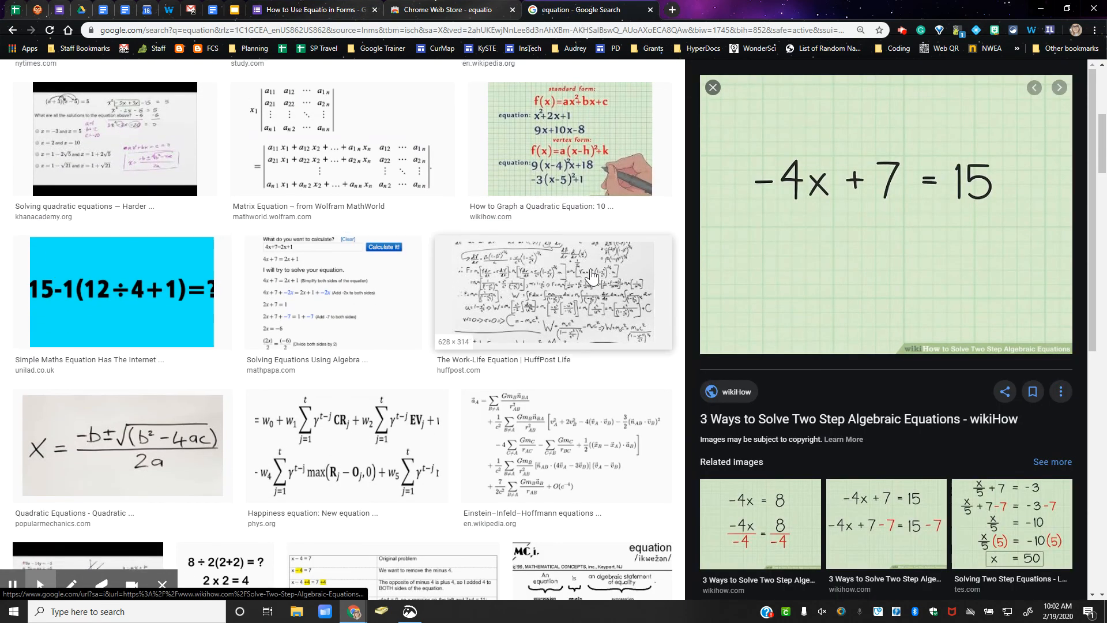
scroll(591, 286, "down", 4)
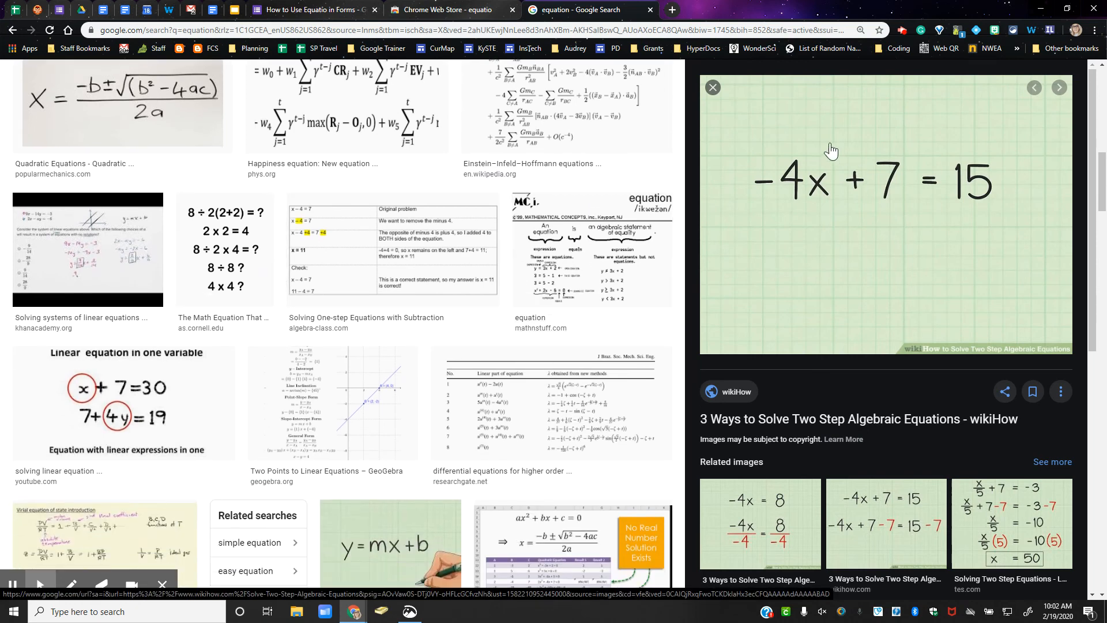
left_click(974, 33)
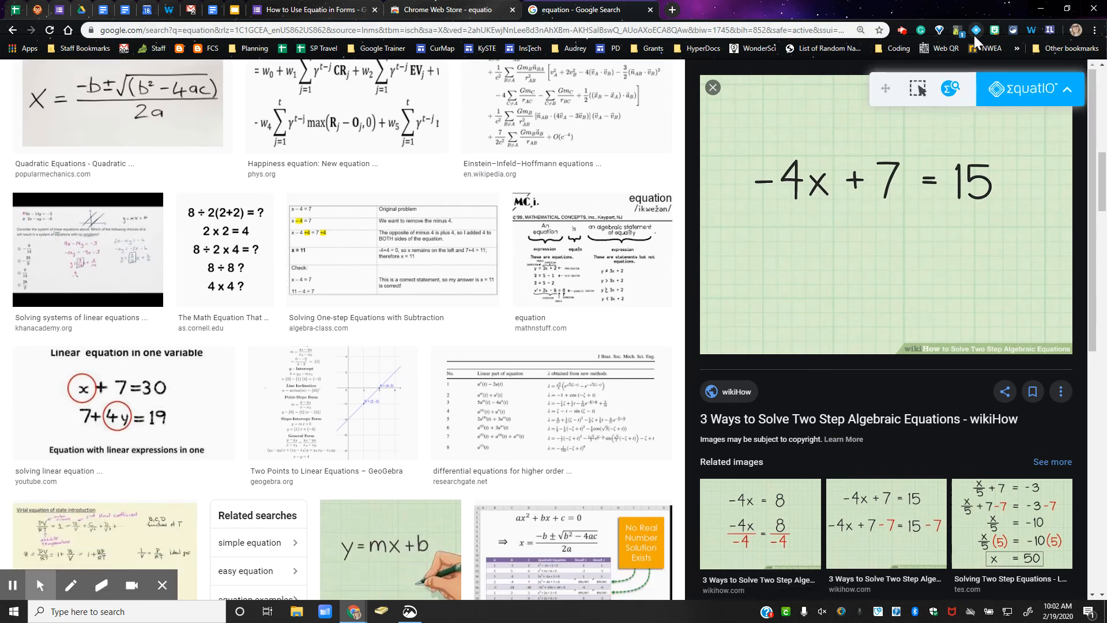
left_click(923, 92)
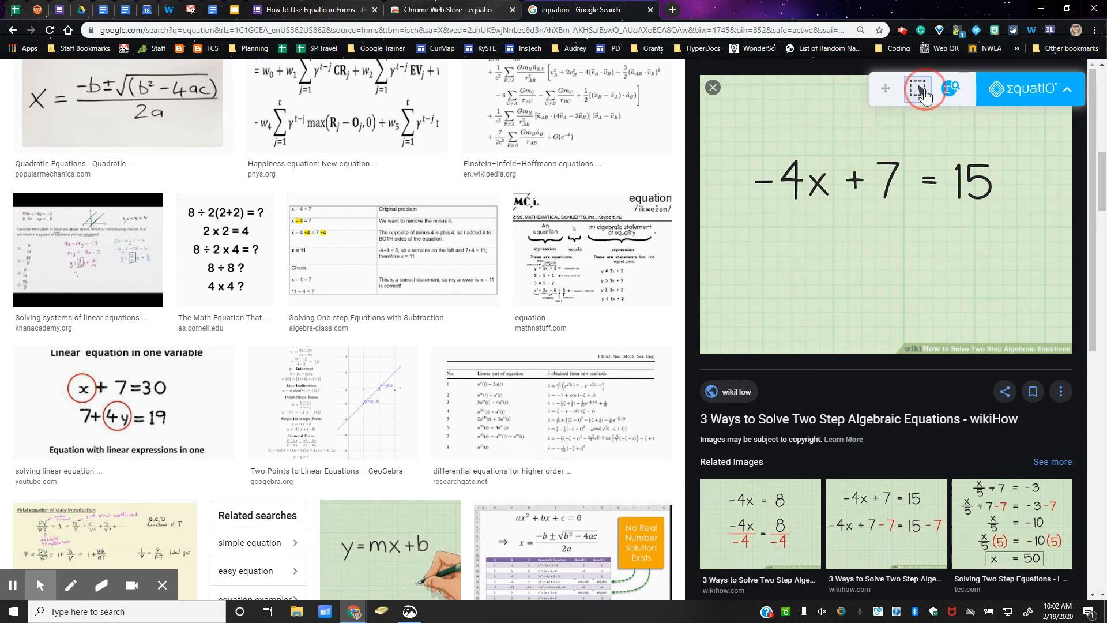
left_click_drag(752, 154, 1012, 231)
left_click_drag(1013, 226, 1019, 226)
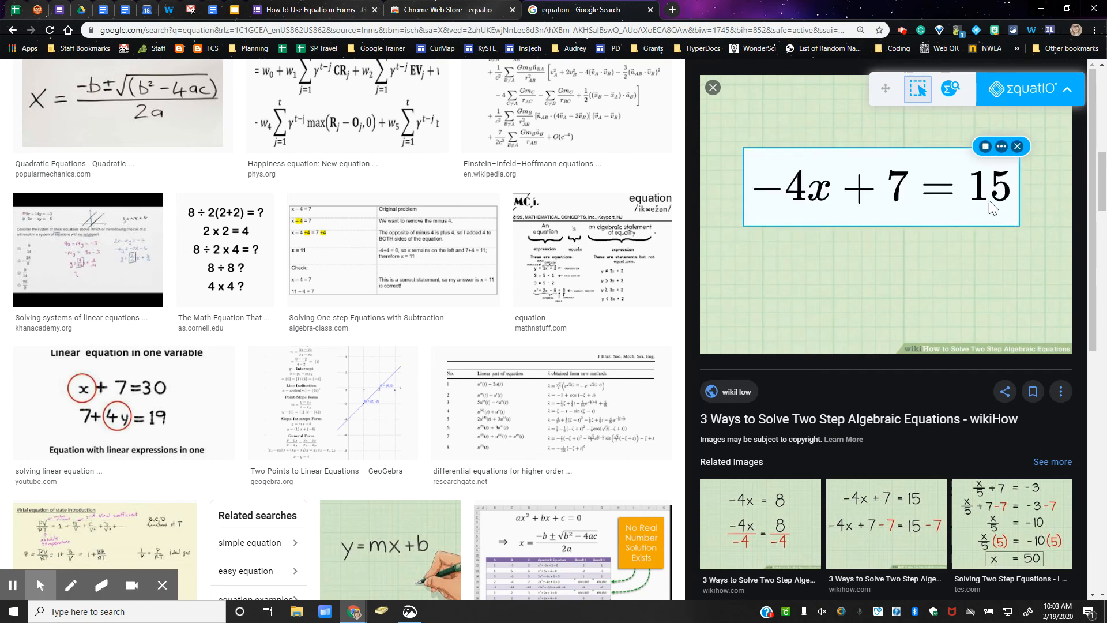
left_click(1002, 147)
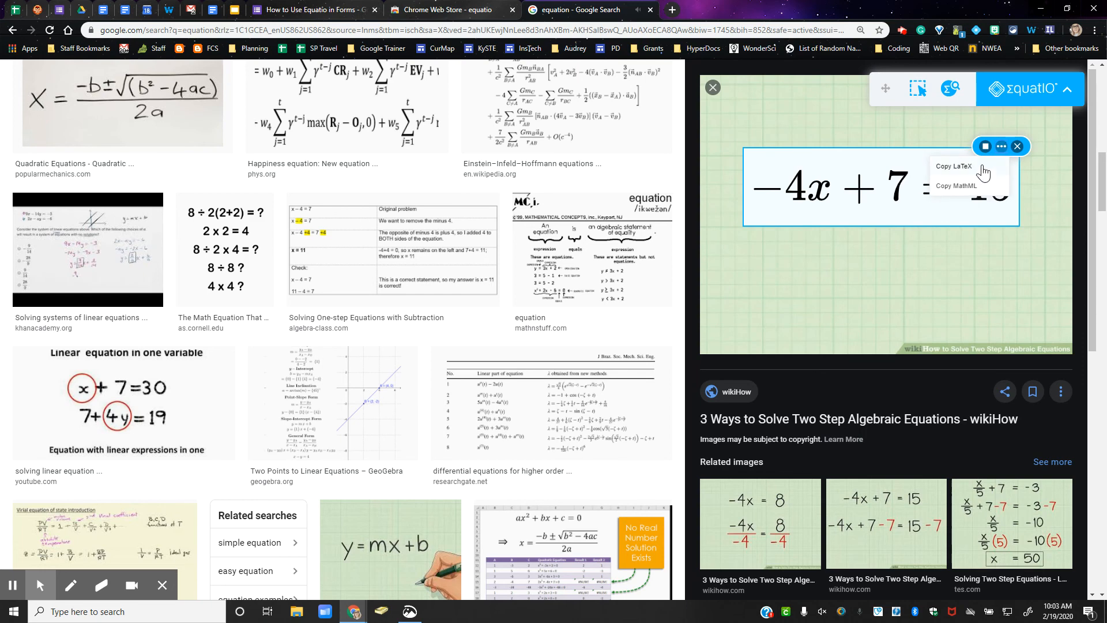
left_click(980, 167)
Step: Return to the quiz form and paste the copied equation as the title of the blank last question
left_click(276, 7)
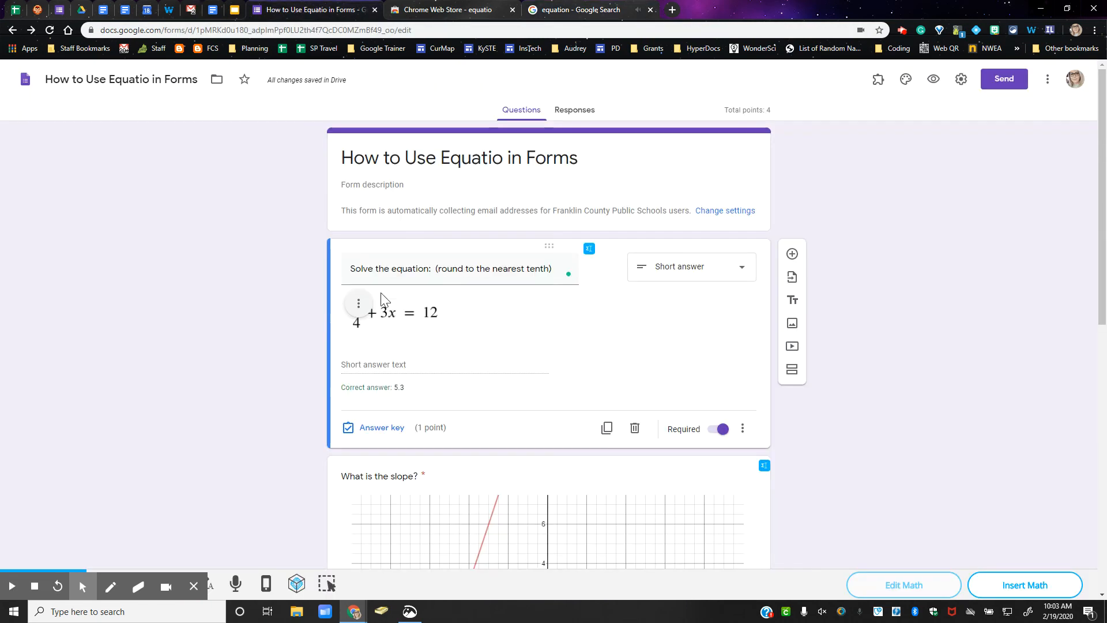
scroll(427, 396, "down", 10)
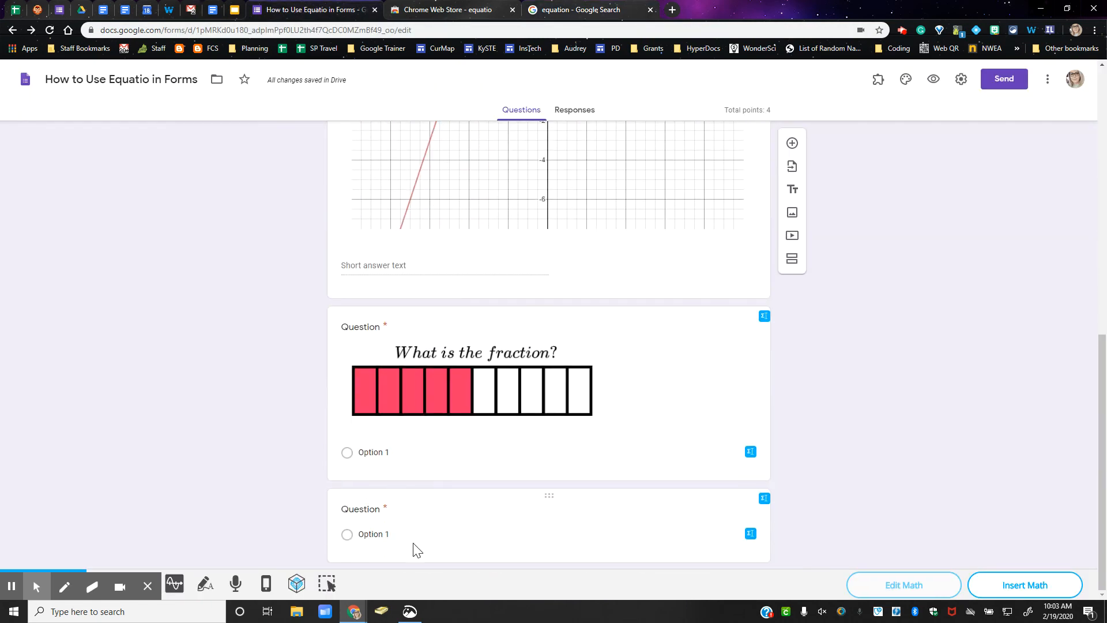
left_click(413, 526)
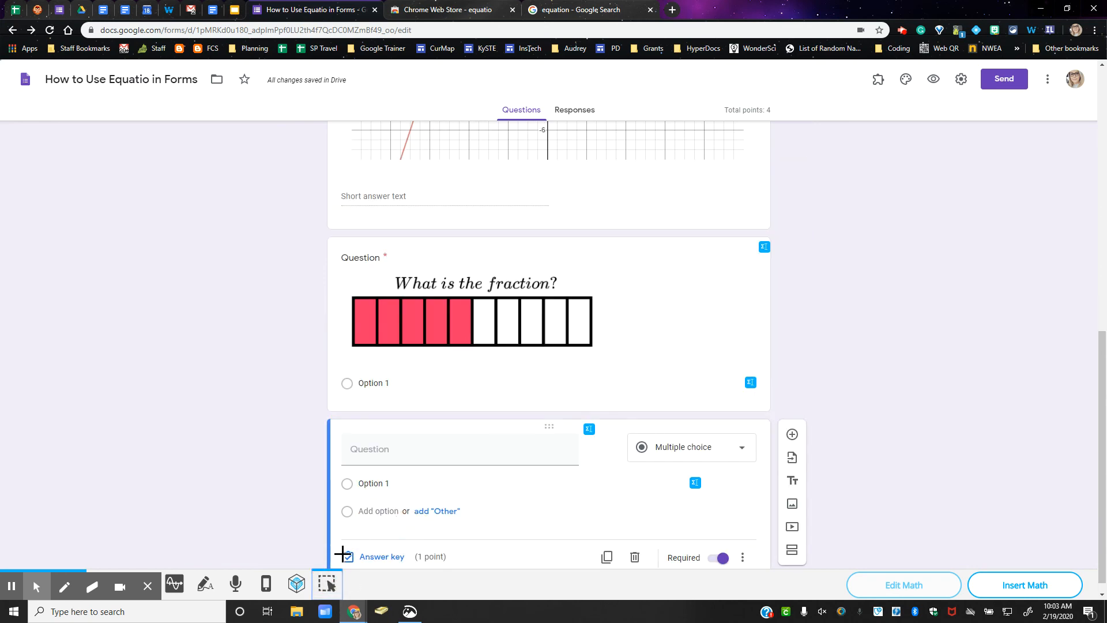
left_click(422, 452)
key("ctrl+v")
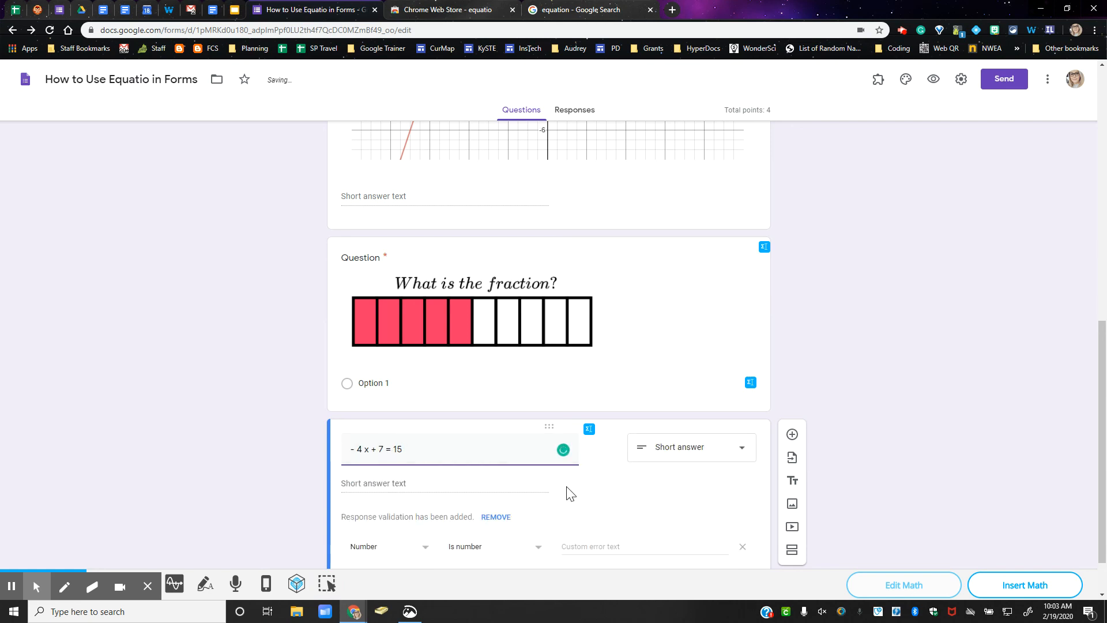
left_click(940, 431)
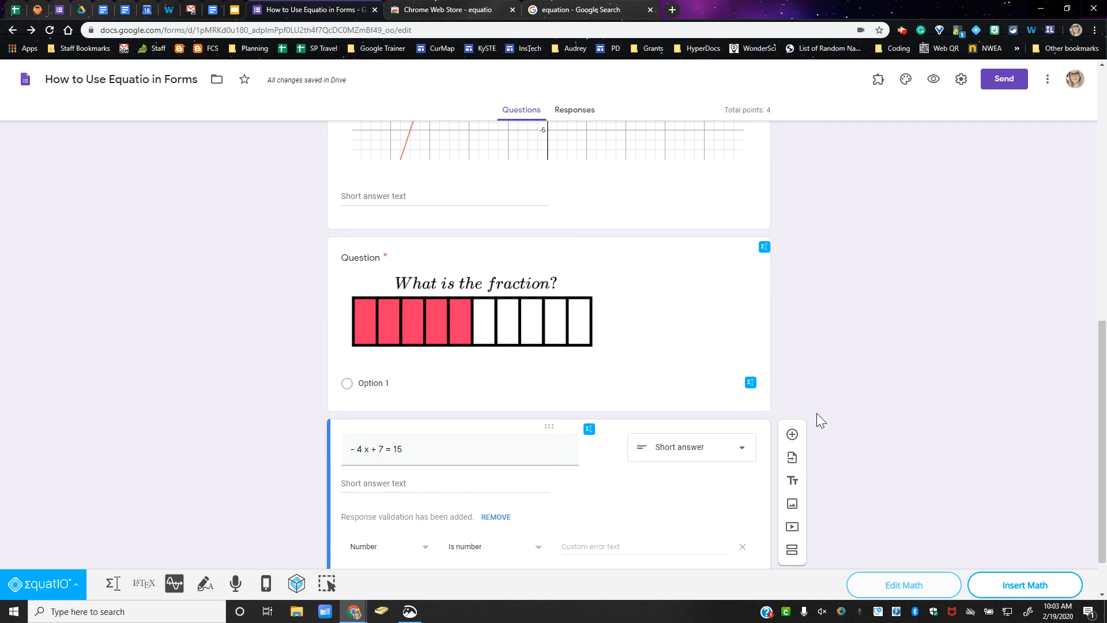
Step: Enter −4x + 7 = 15 in EquatIO's equation editor and insert it as math into the last question
scroll(425, 443, "down", 1)
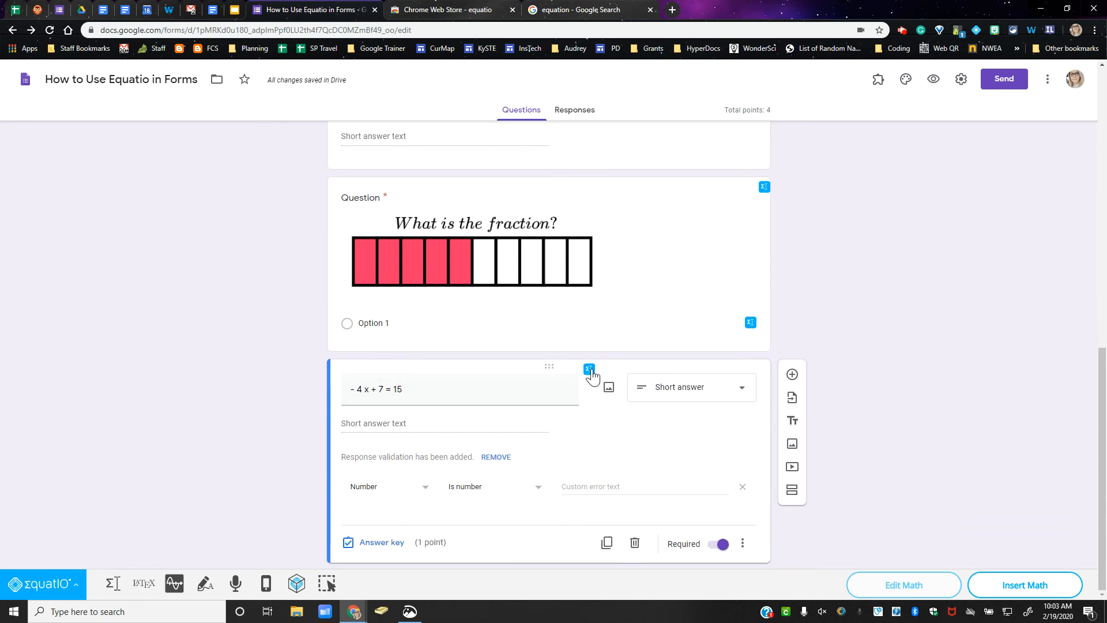
left_click(112, 585)
left_click(136, 462)
key("ctrl+a")
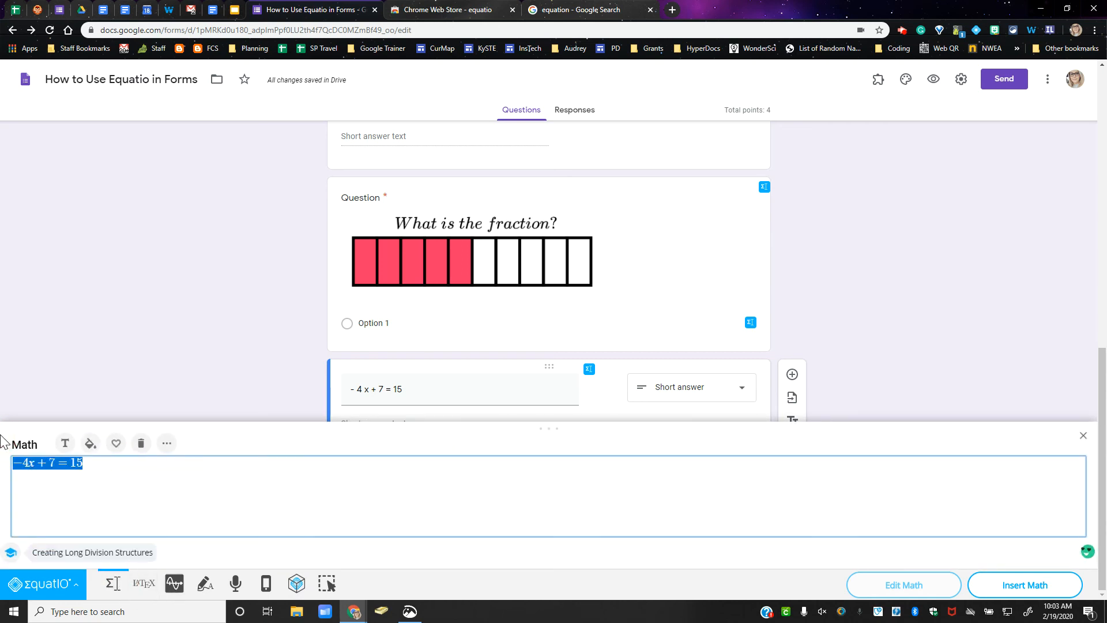
key("BackSpace")
key("ctrl+z")
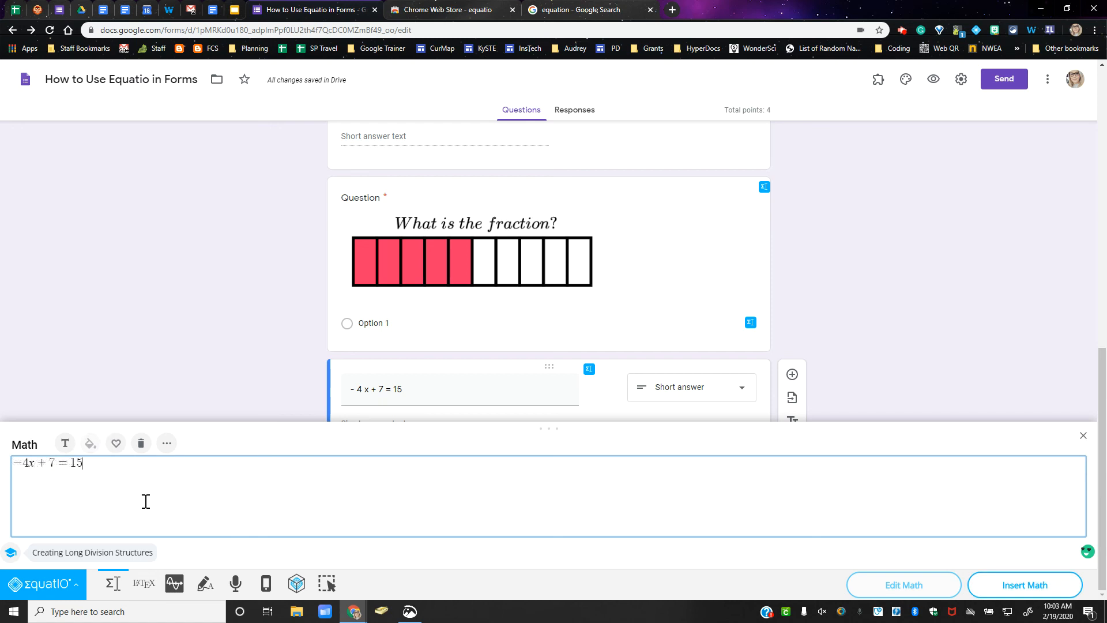
left_click(1005, 592)
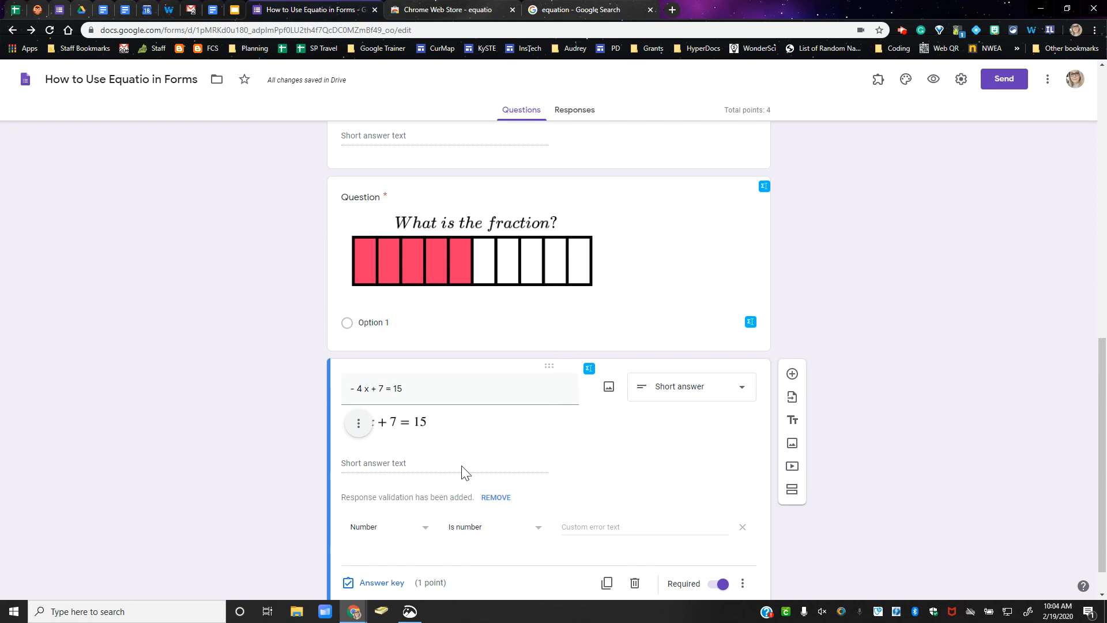
scroll(467, 457, "down", 1)
scroll(465, 411, "up", 10)
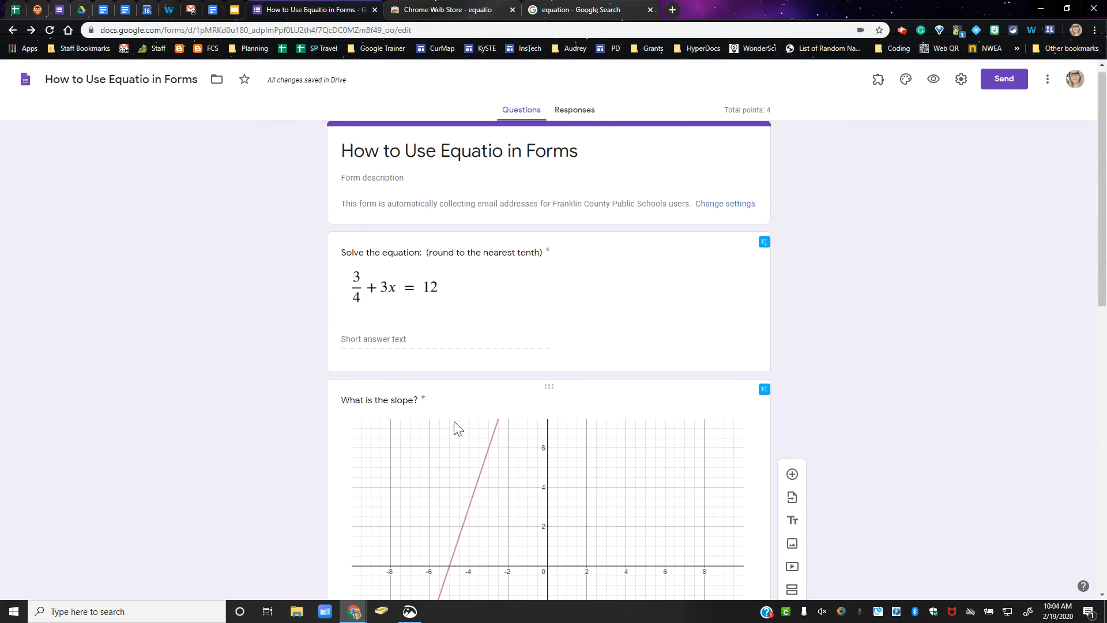